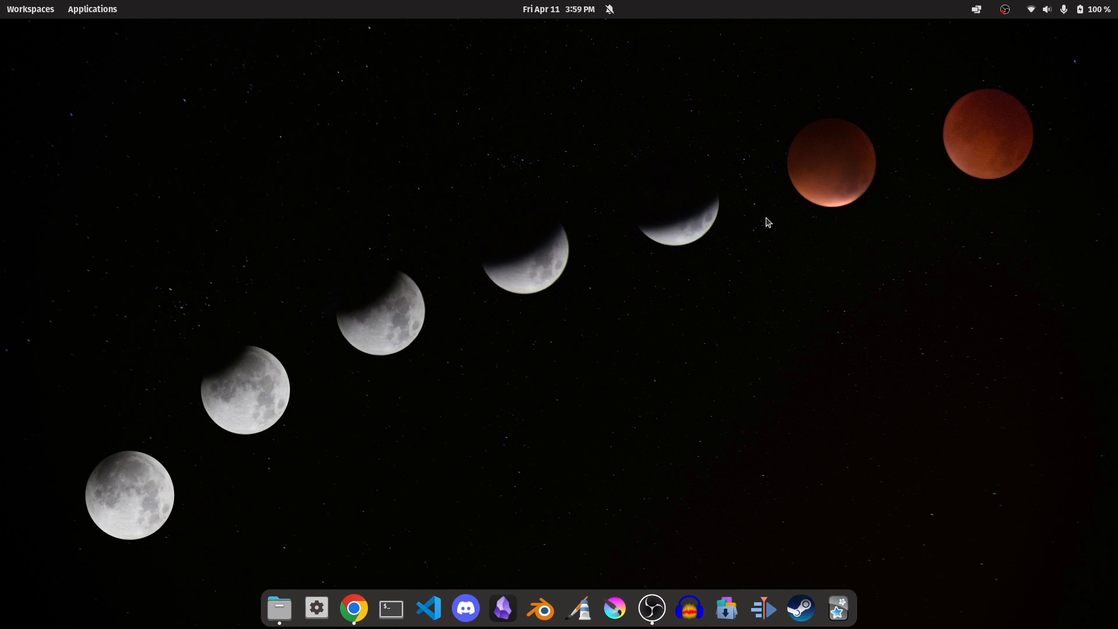
Open the COSMIC Store, search for "ex" and view the Extension Manager page.
click(728, 607)
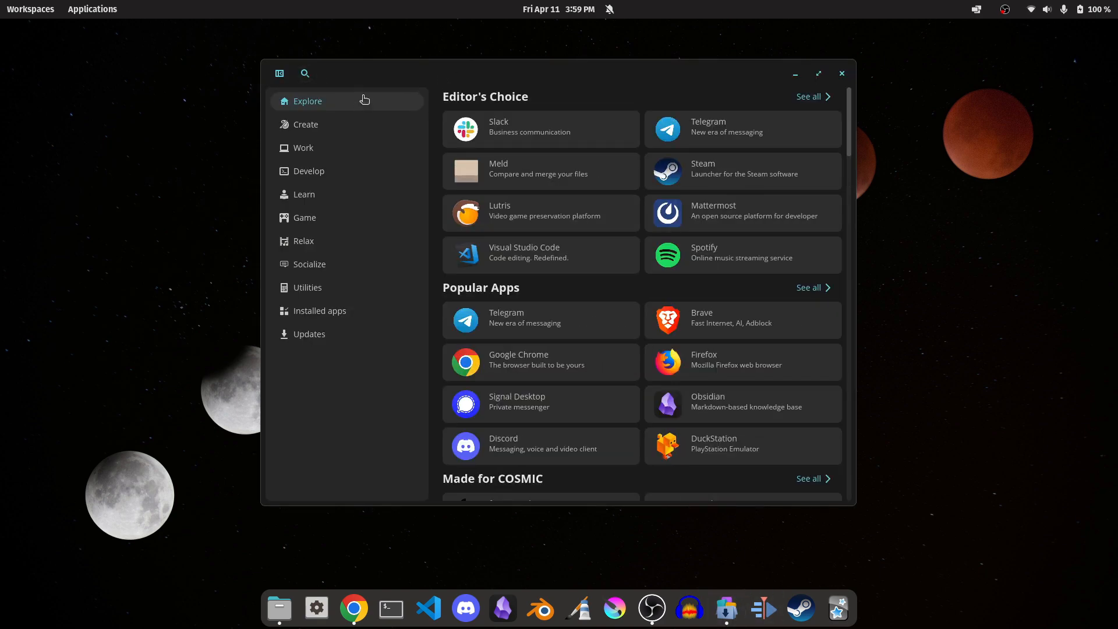
click(306, 74)
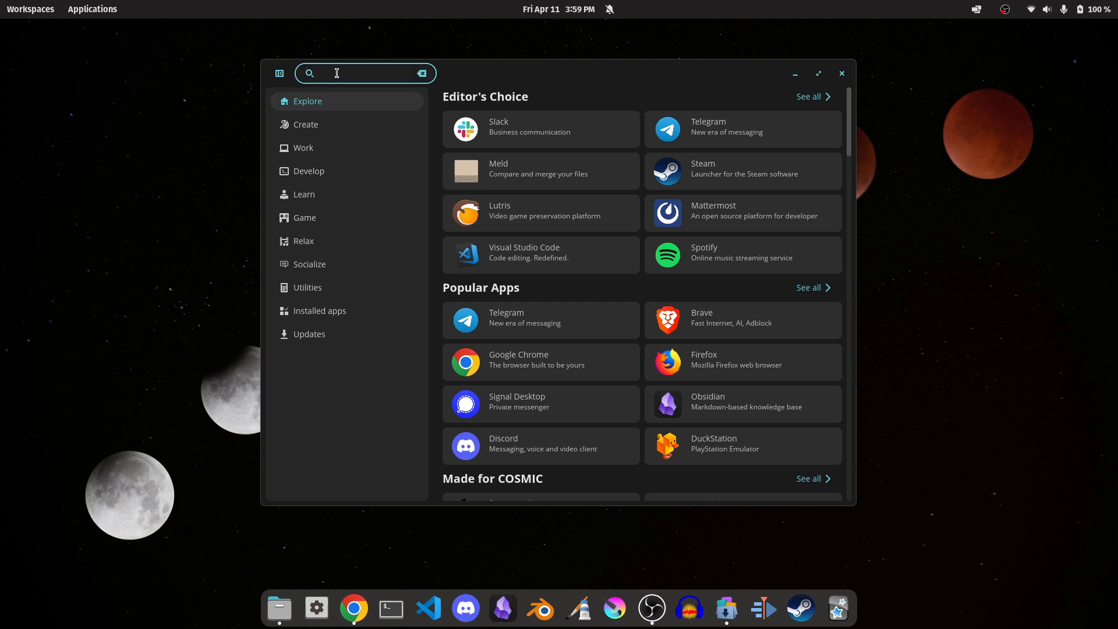
text(ex)
click(516, 90)
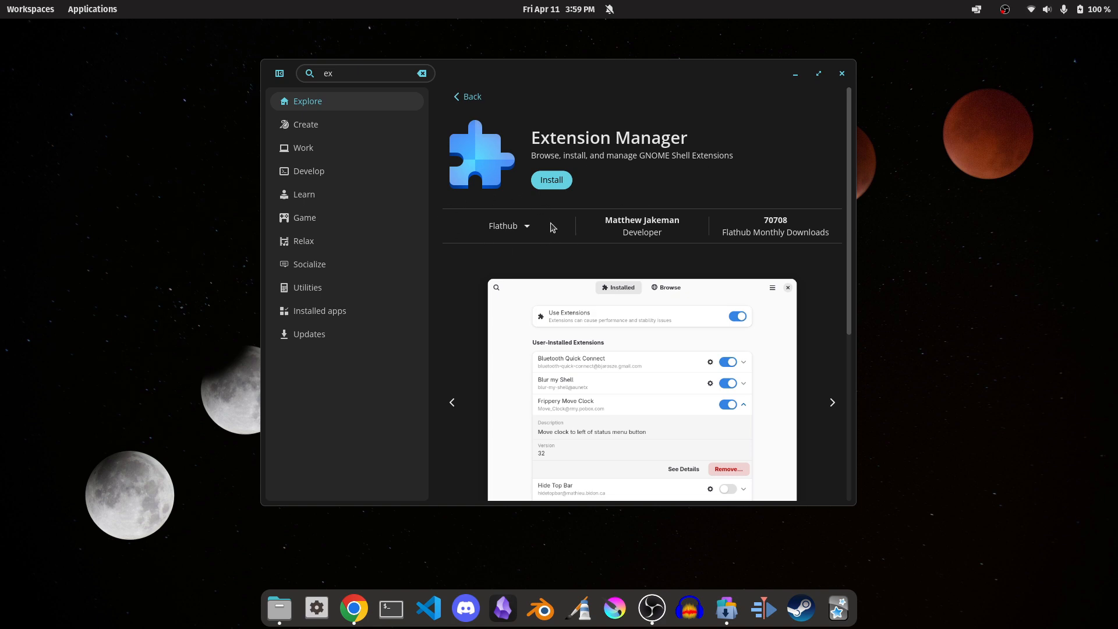
Switch to Chrome and review Flathub's Ubuntu setup instructions, from installing Flatpak to adding the repository and restarting.
click(366, 606)
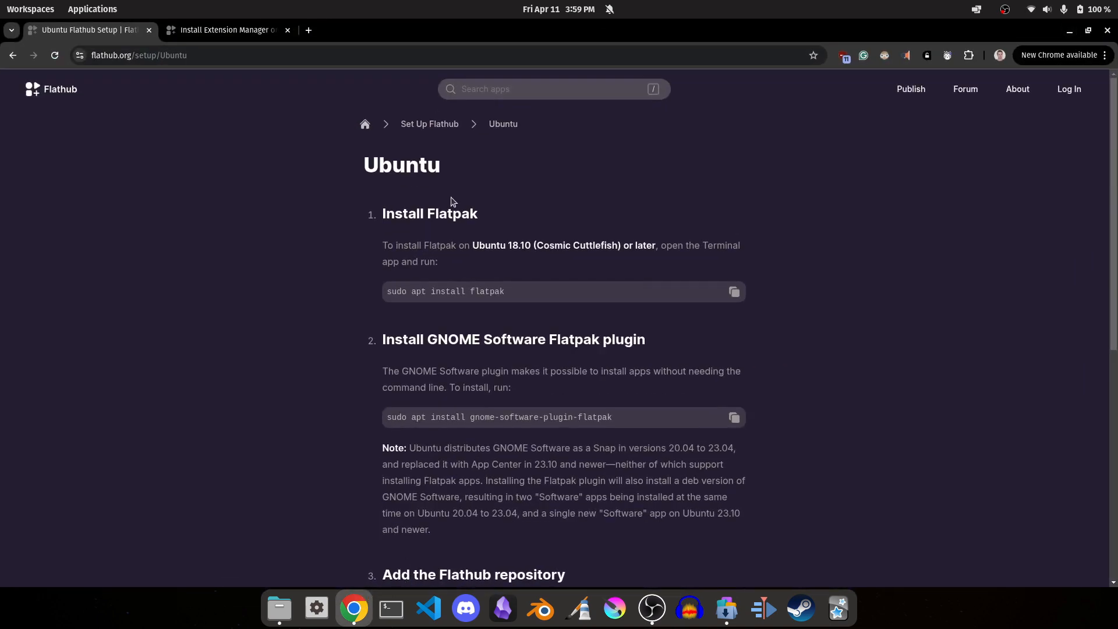
scroll(782, 283, down, 3)
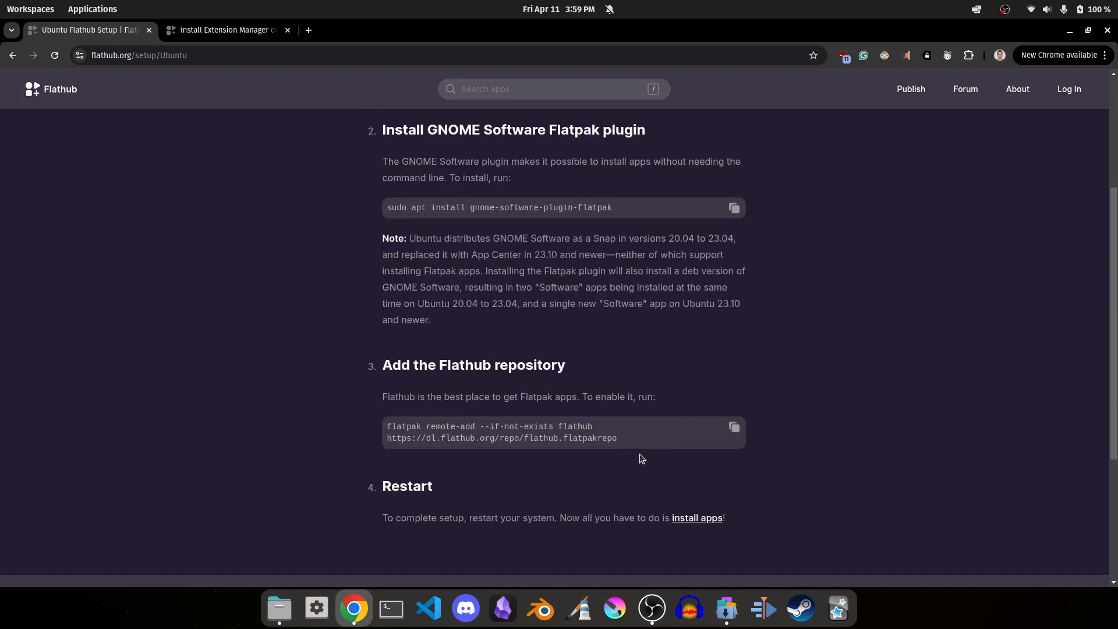
scroll(655, 439, up, 5)
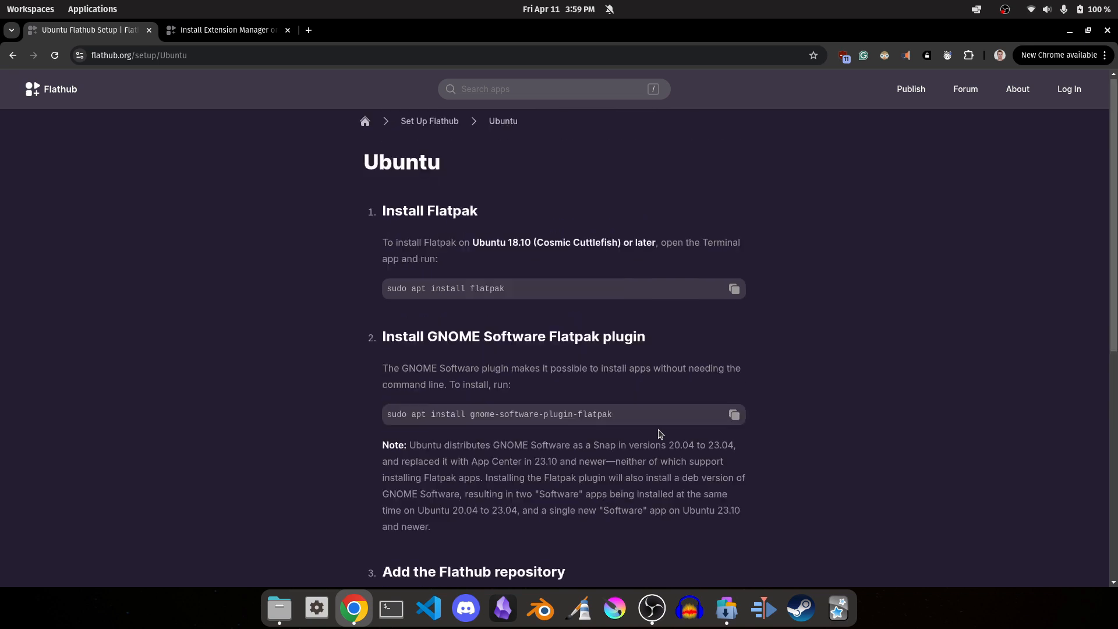
Copy the manual Flatpak install command from Extension Manager's Flathub page.
click(232, 35)
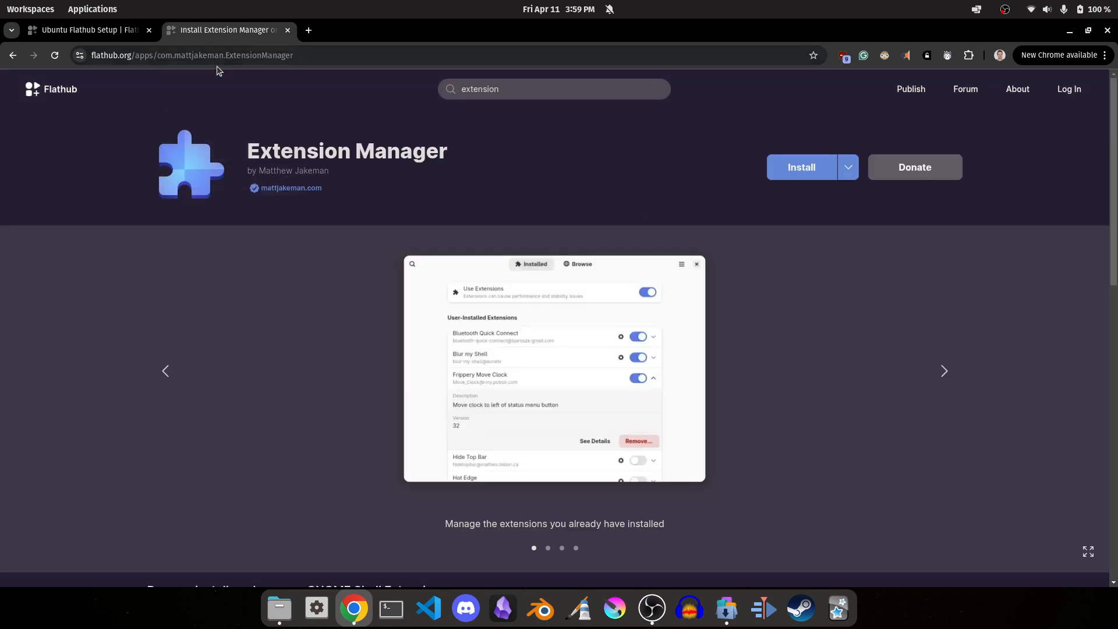
click(849, 168)
click(838, 273)
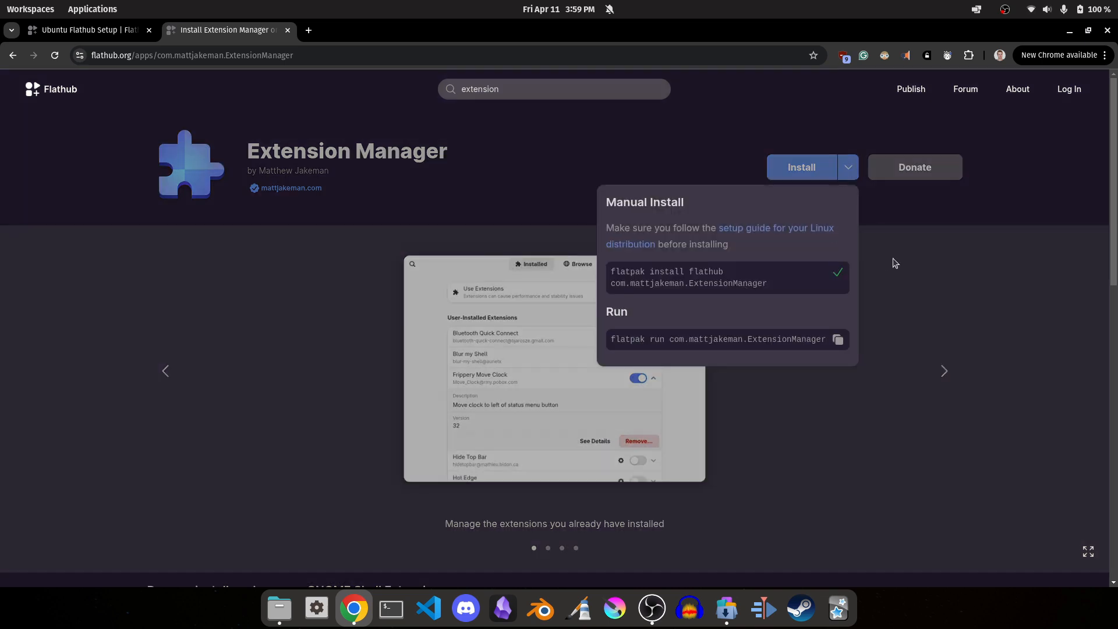
click(895, 263)
Run "flatpak install flathub com.mattjakeman.ExtensionManager" in a new terminal and approve the proposed changes with "y".
key(super+t)
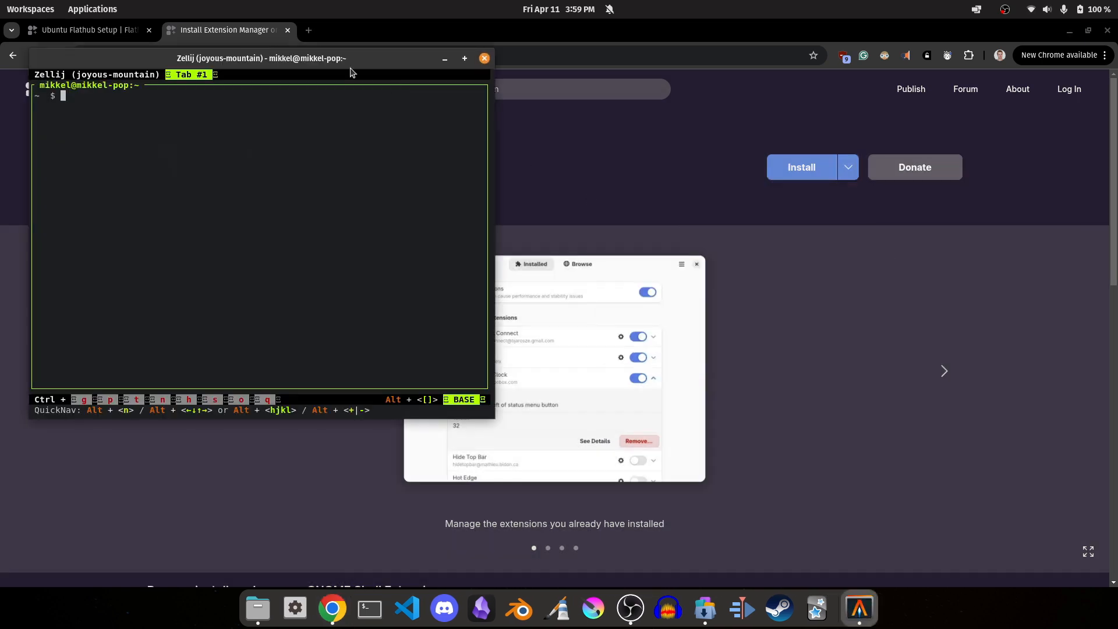
drag(352, 70, 611, 112)
key(ctrl+shift+v)
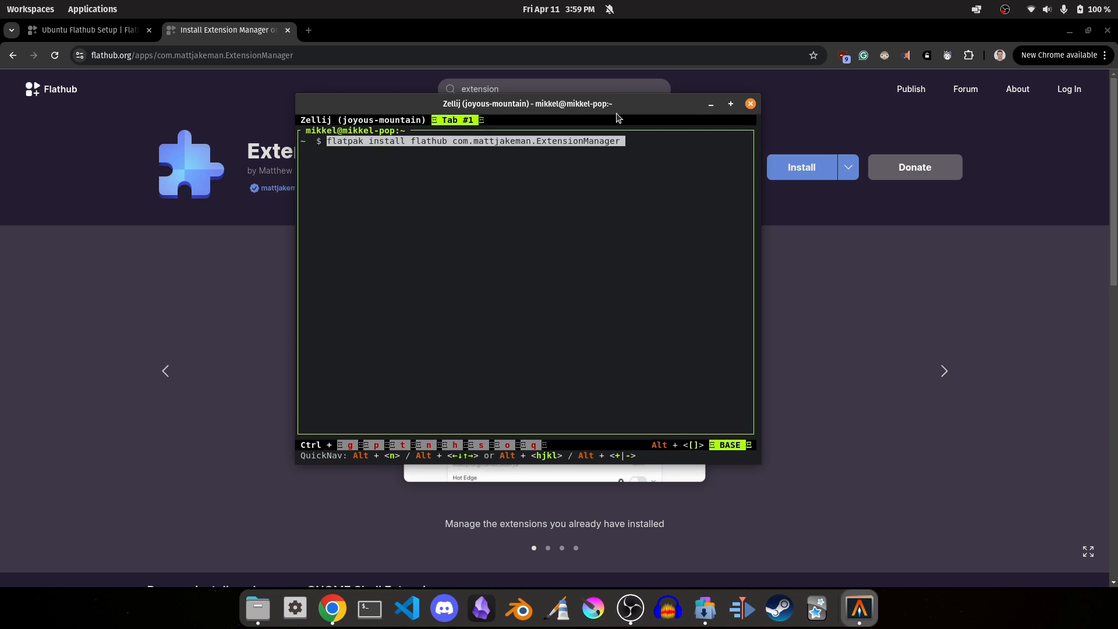
key(Return)
text(y)
key(Return)
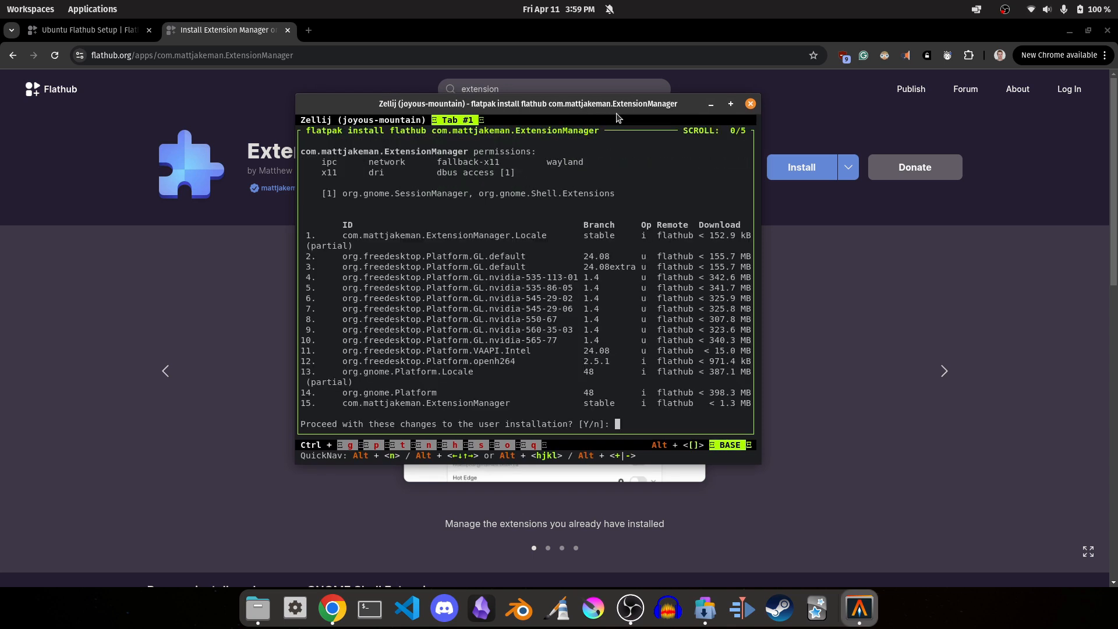
text(y)
key(Return)
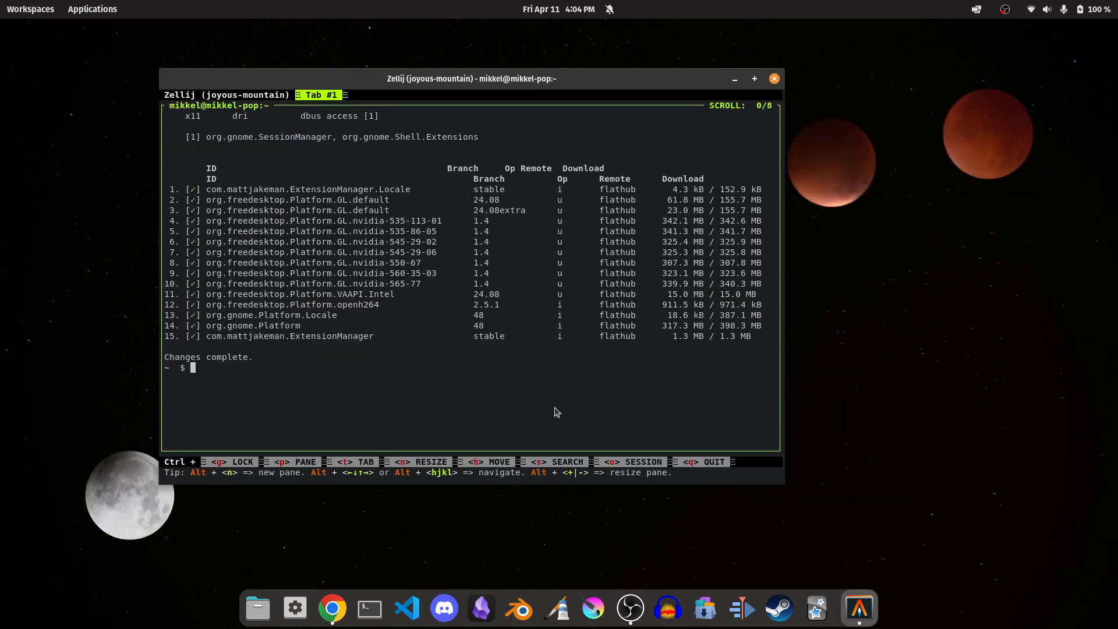
drag(260, 367, 312, 175)
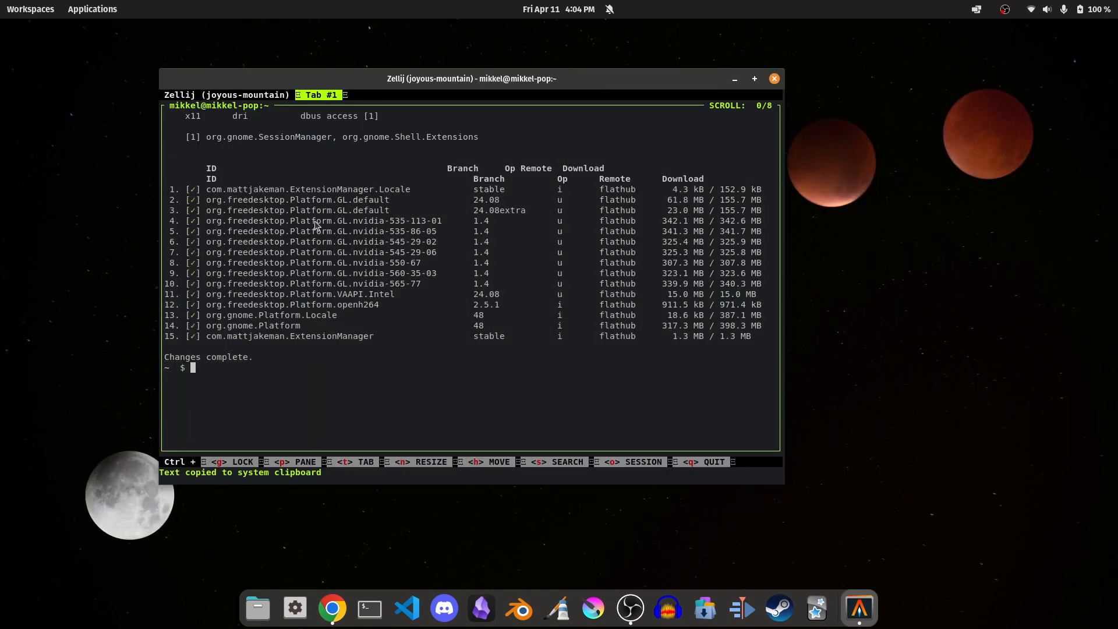
Launch Extension Manager, move its window clear of the screen corner and review the installed user and system extensions.
key(super)
text(exte)
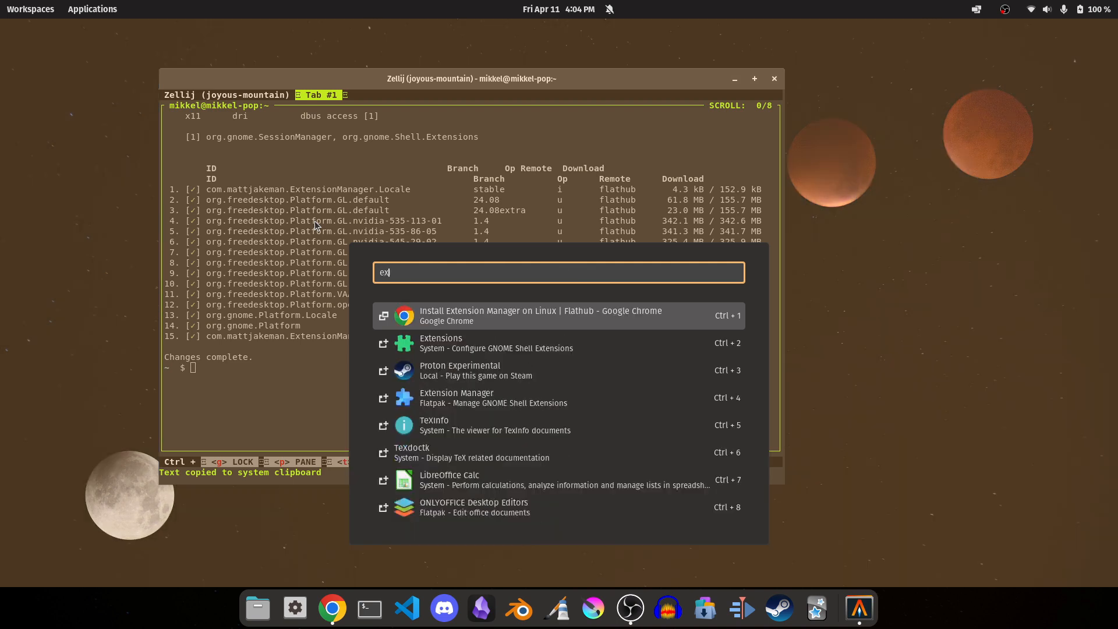
key(Return)
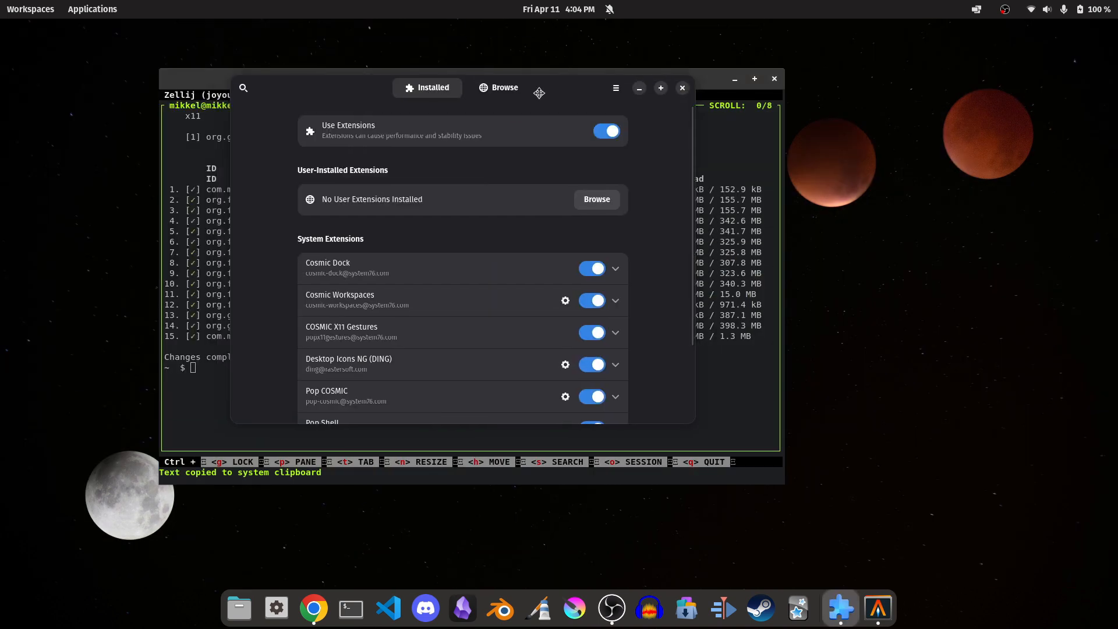
drag(334, 41, 579, 88)
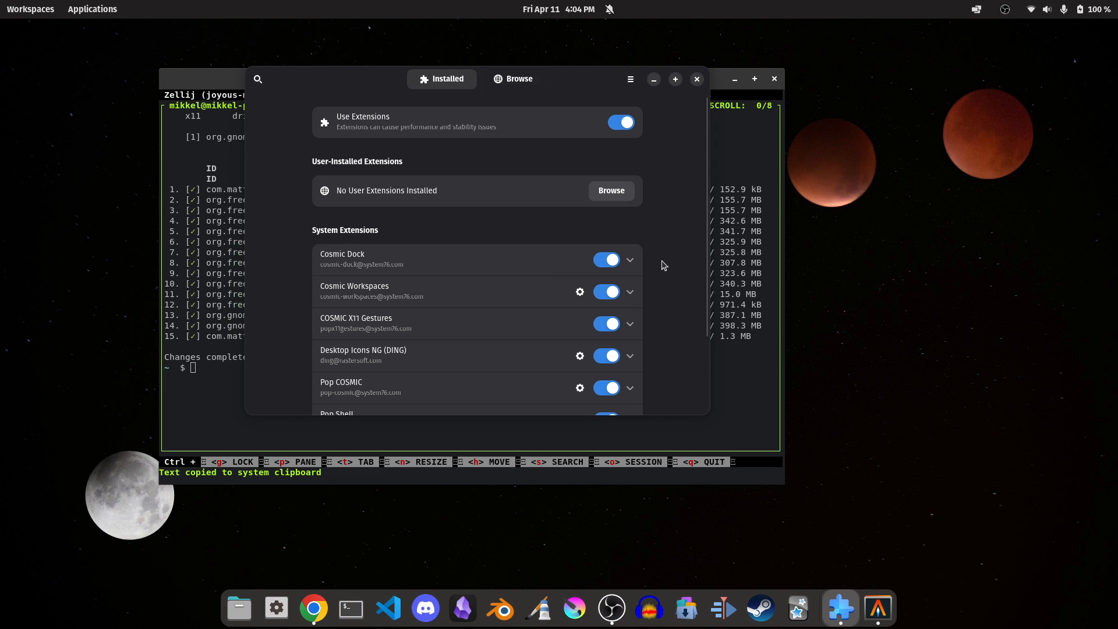
scroll(704, 274, down, 3)
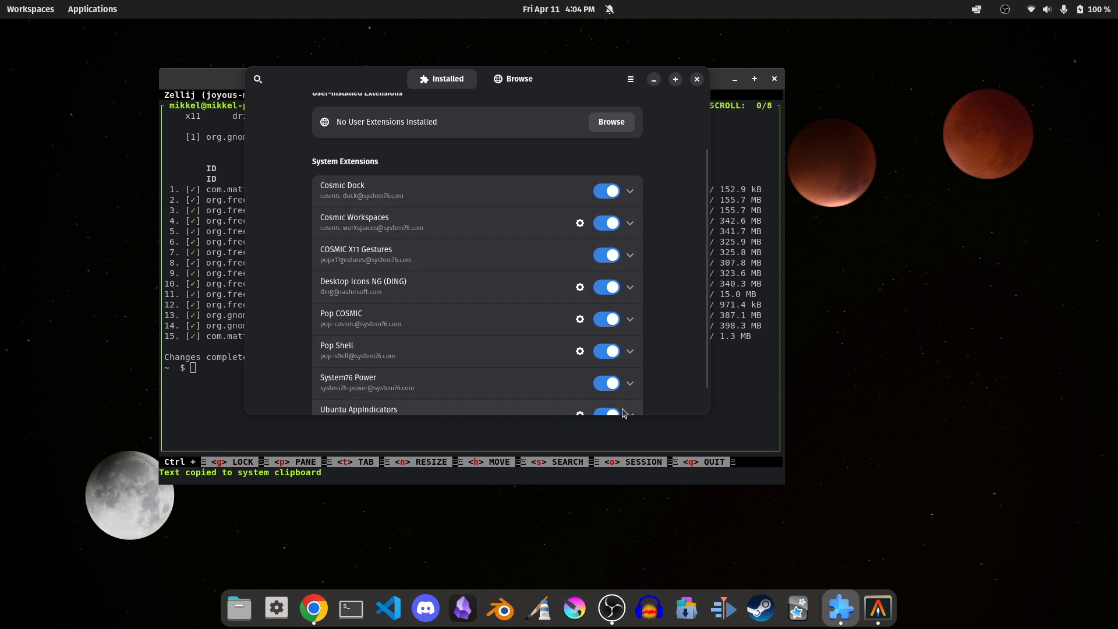
scroll(705, 369, down, 2)
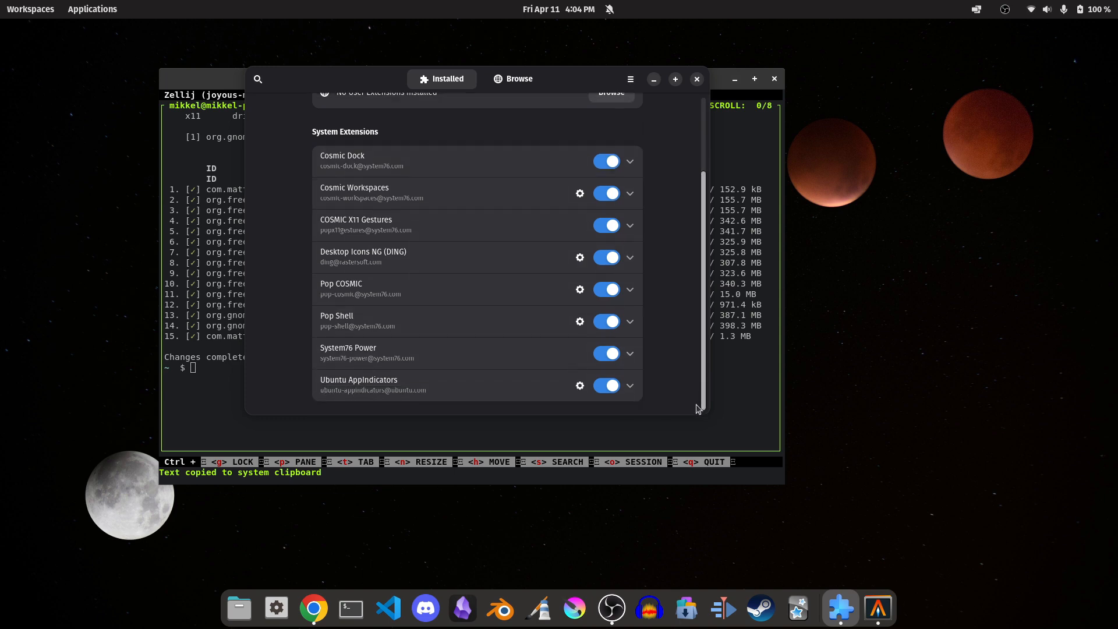
scroll(694, 361, up, 4)
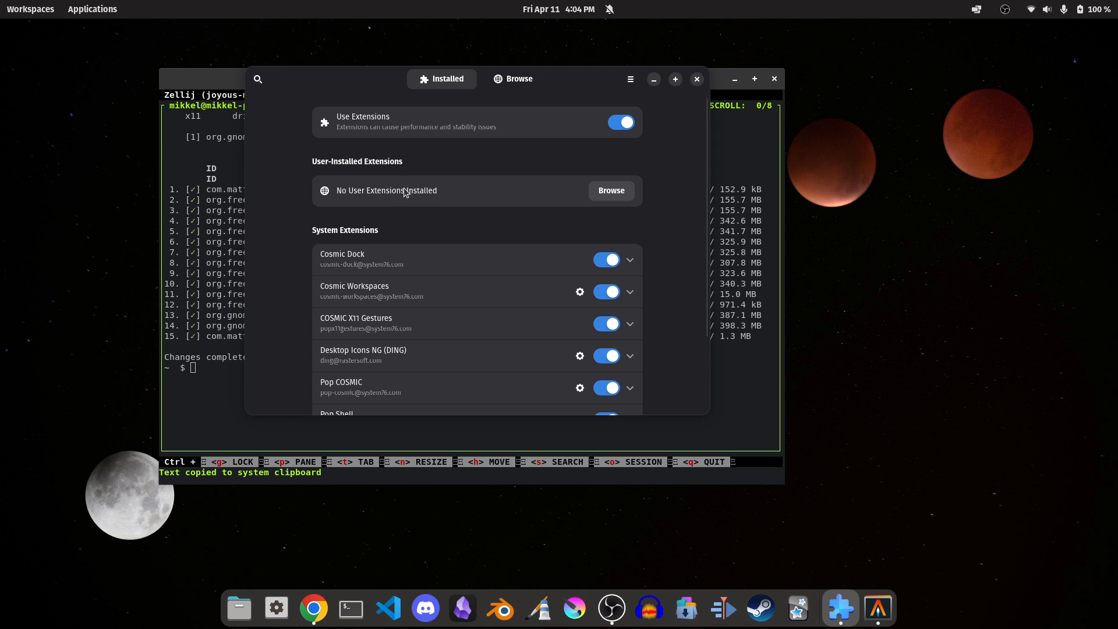
Browse the available extensions sorted by Downloads, with the terminal window minimized.
click(535, 88)
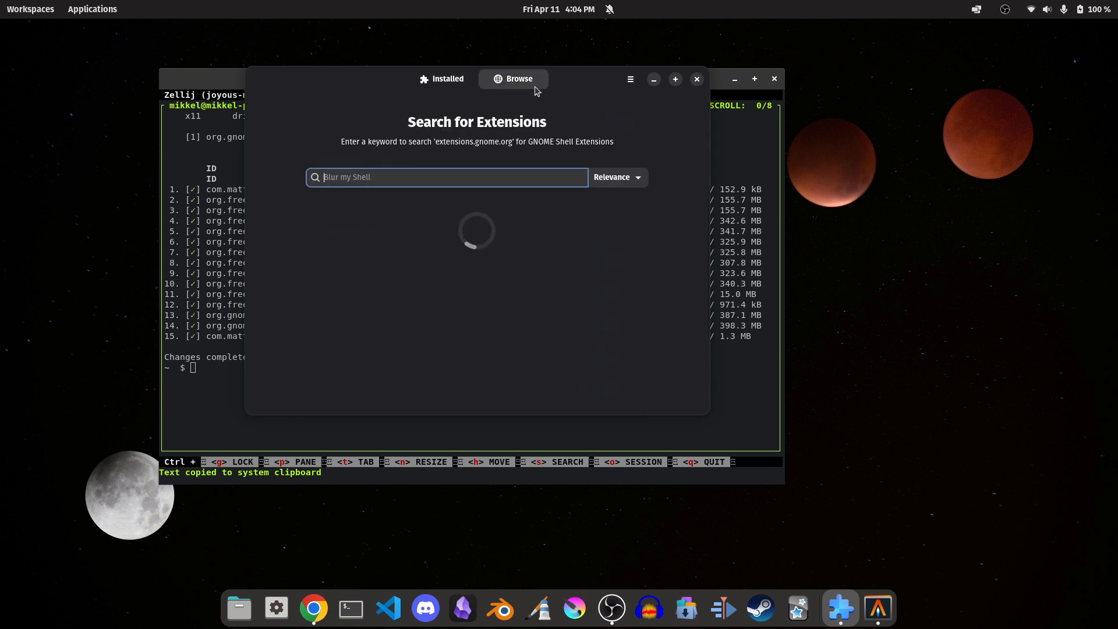
click(735, 79)
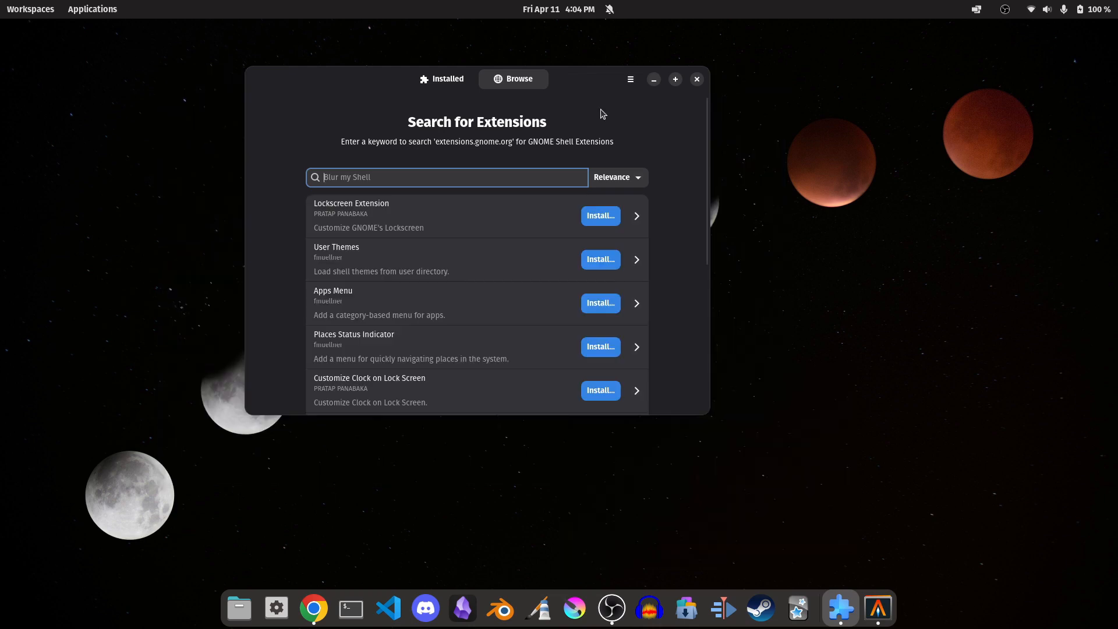
drag(592, 82, 668, 95)
click(705, 190)
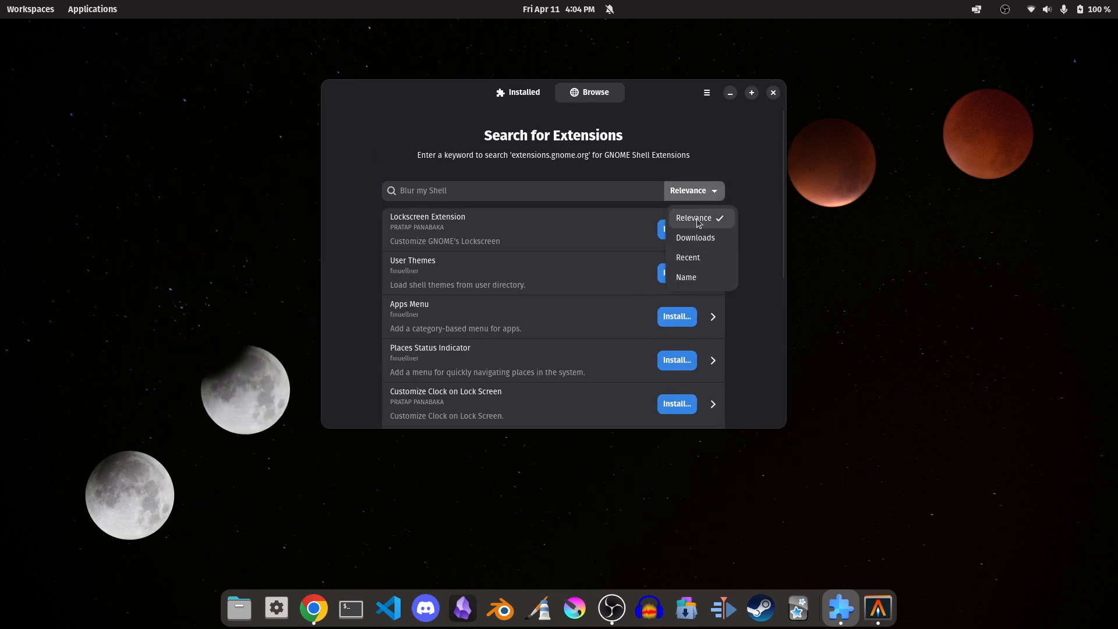
click(702, 238)
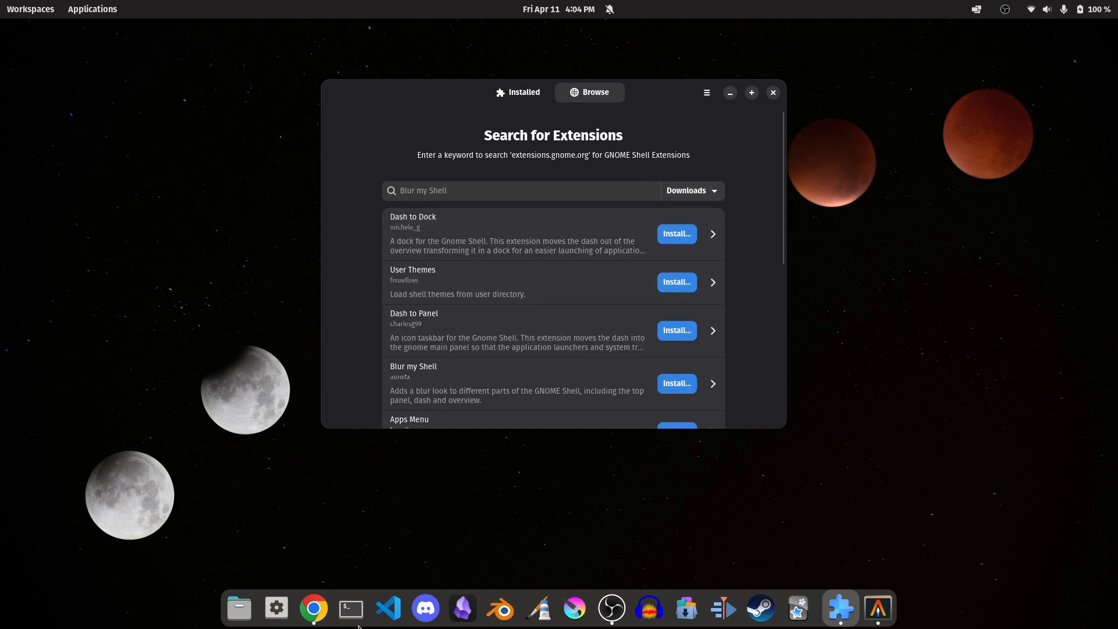
View the Dash to Dock details page, then return to the list and skim the most downloaded extensions.
click(436, 224)
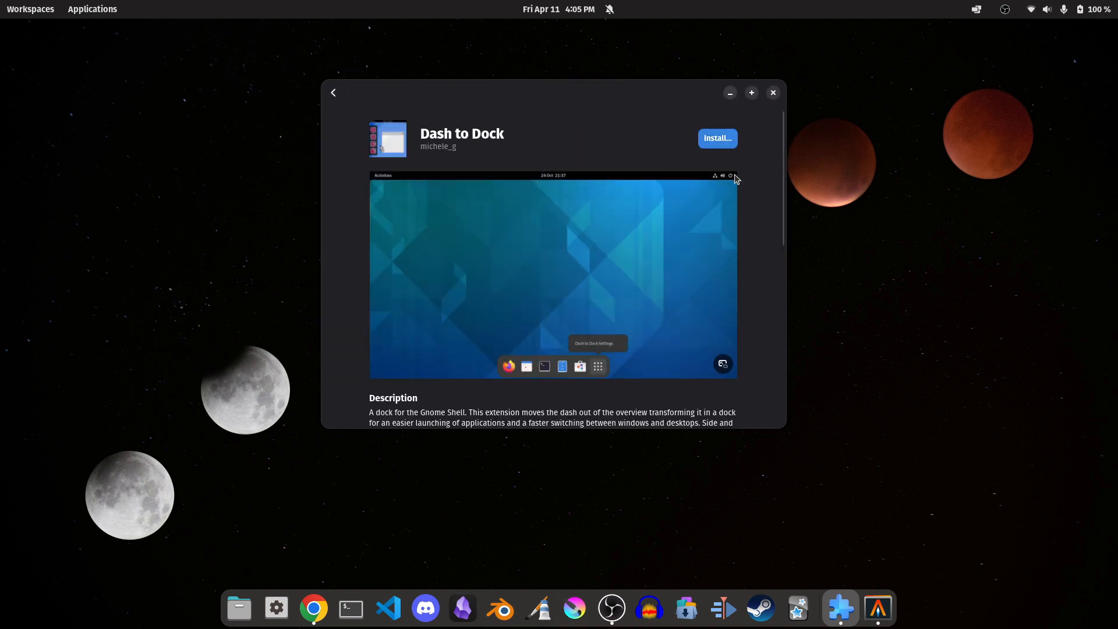
click(337, 95)
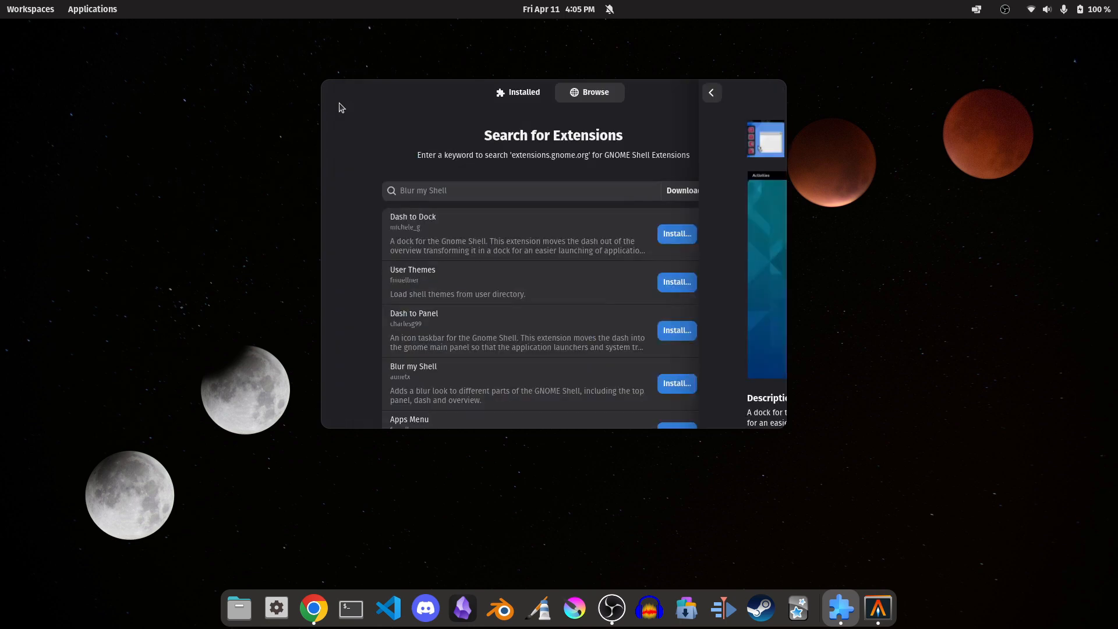
scroll(480, 331, down, 1)
scroll(481, 331, up, 1)
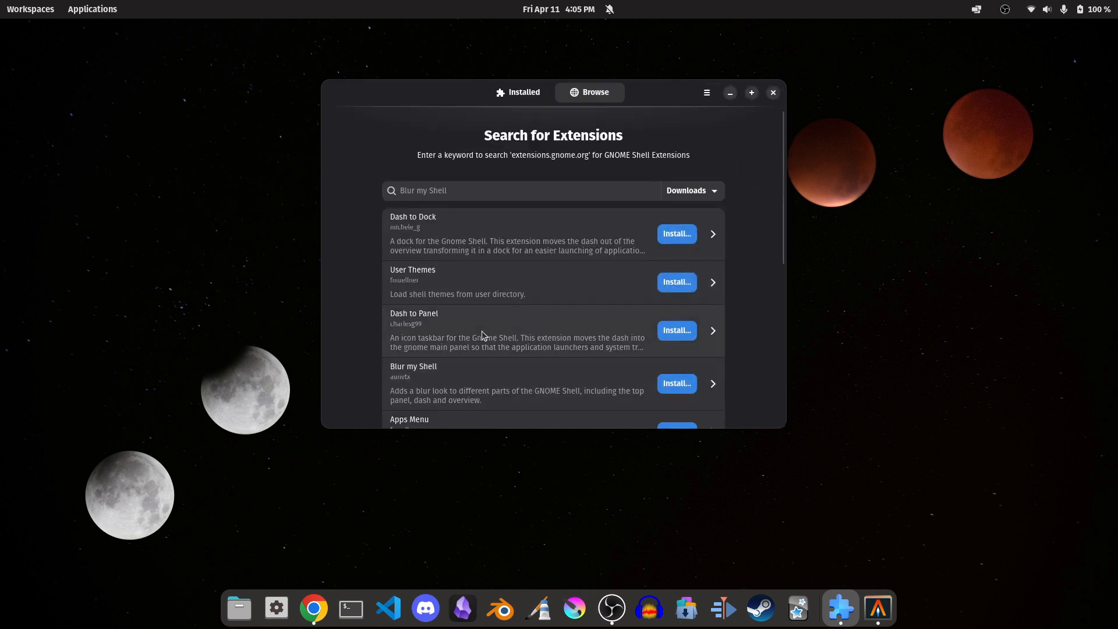
Search the extensions for "clipboard" and install Clipboard Indicator.
click(535, 193)
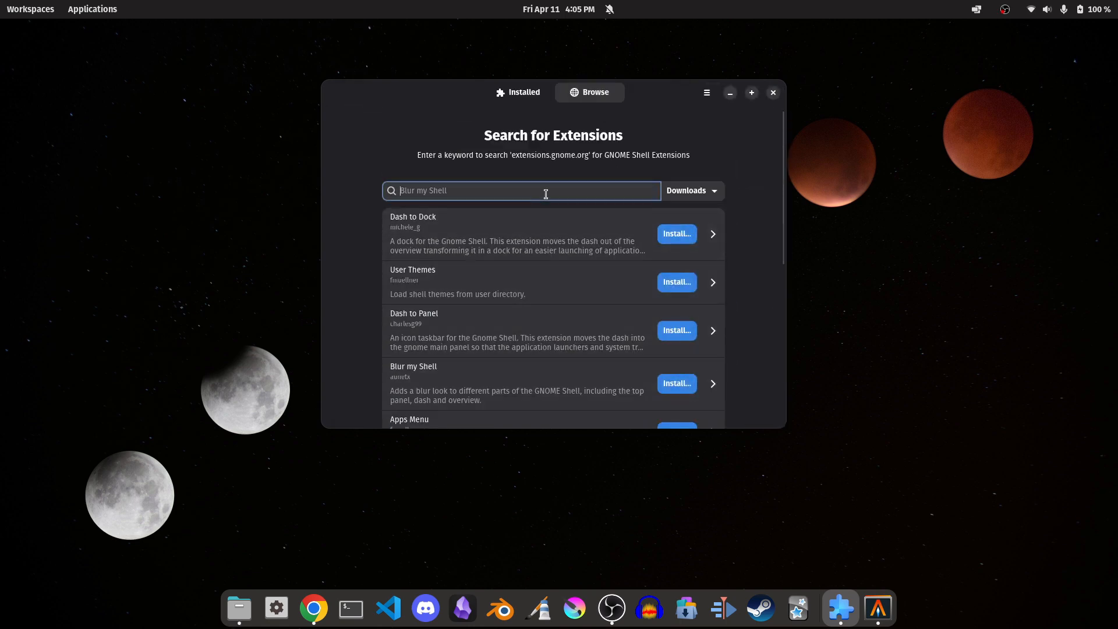
text(clipboard)
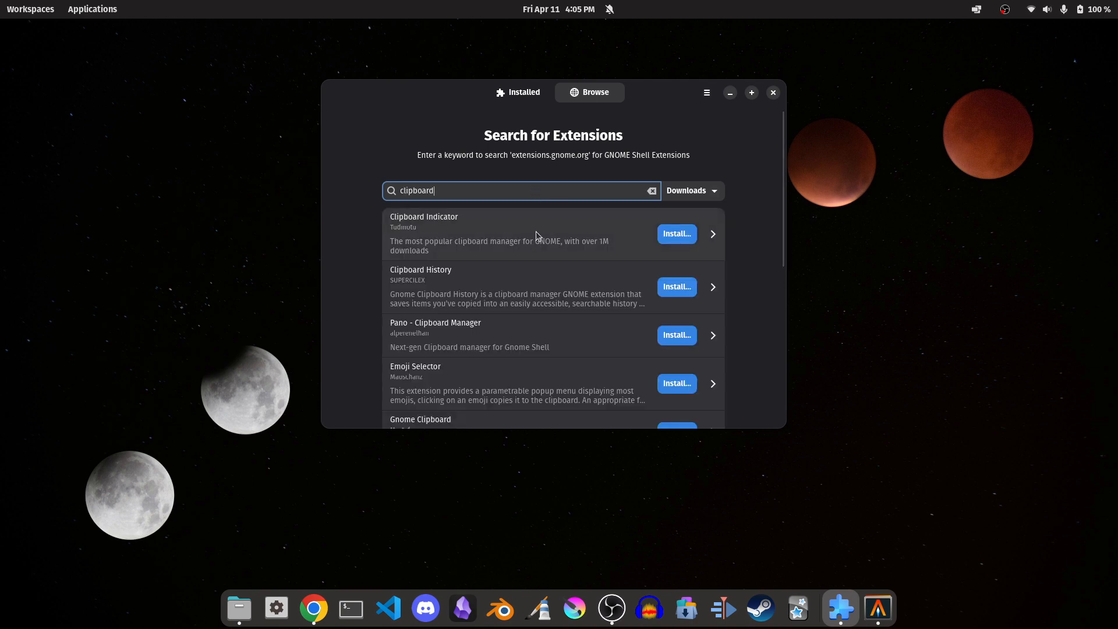
click(536, 239)
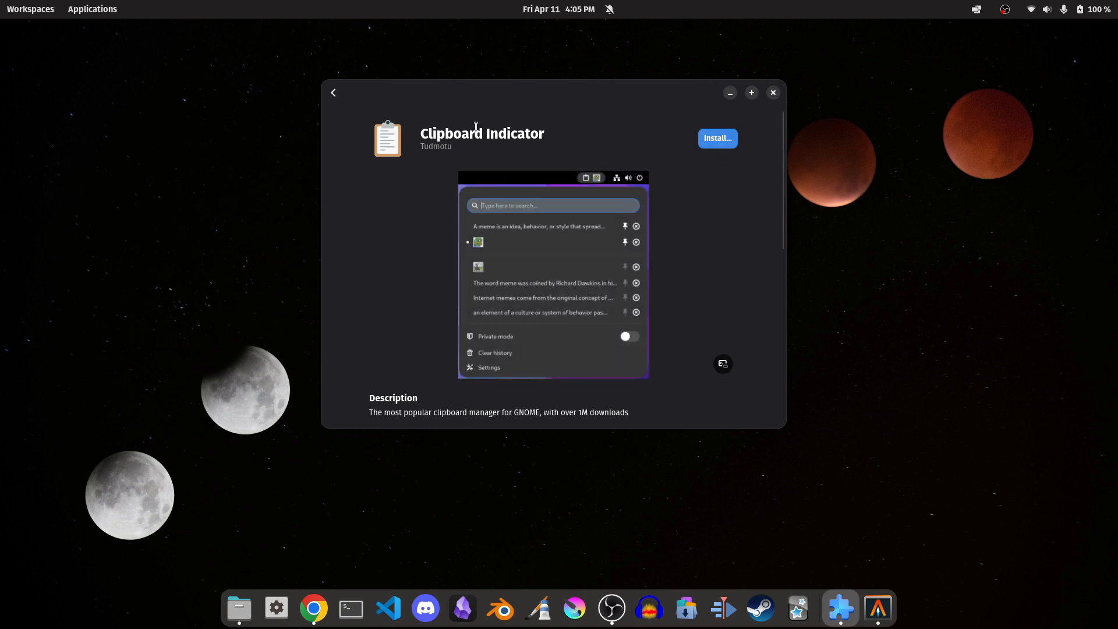
click(727, 138)
click(645, 362)
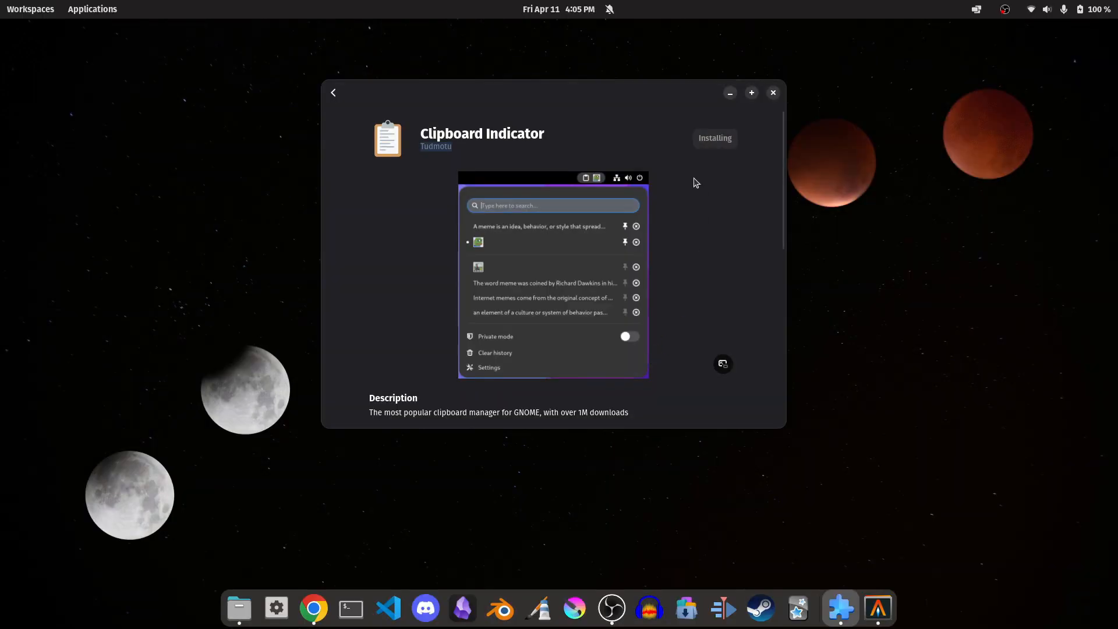
Return to the search results, select the search text and view the clipboard history through Clipboard Indicator.
click(333, 93)
click(463, 188)
key(ctrl+a)
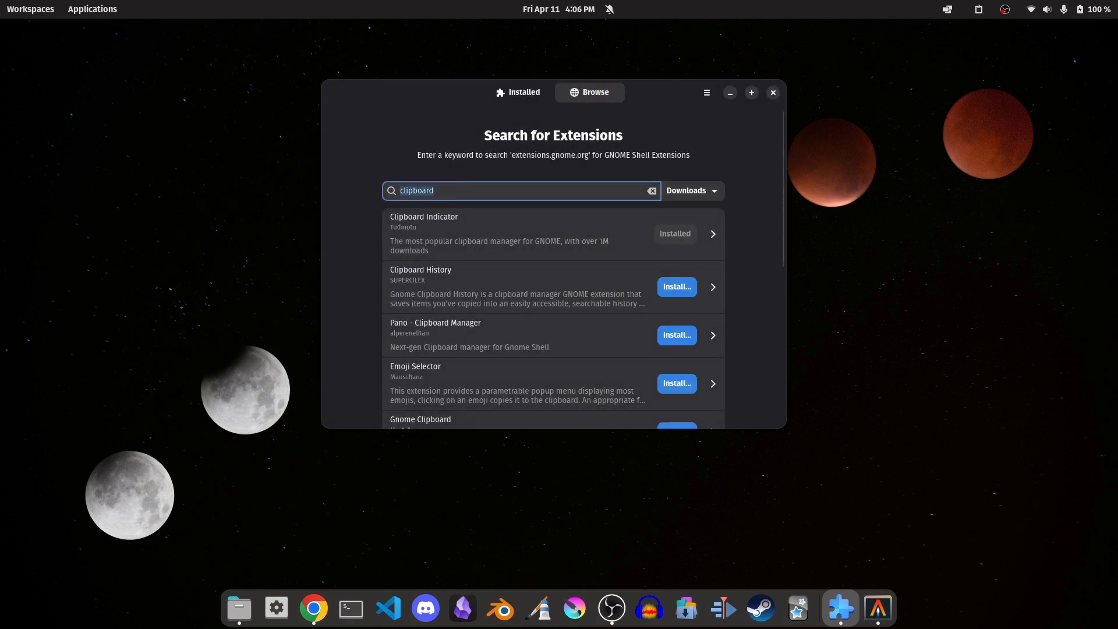
click(981, 12)
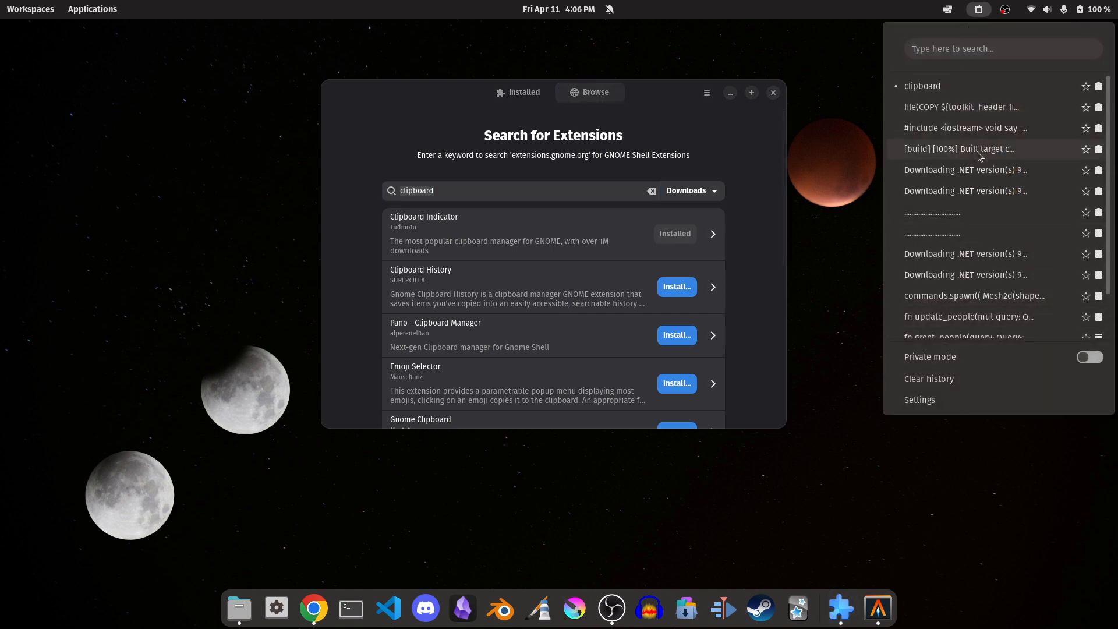
click(854, 82)
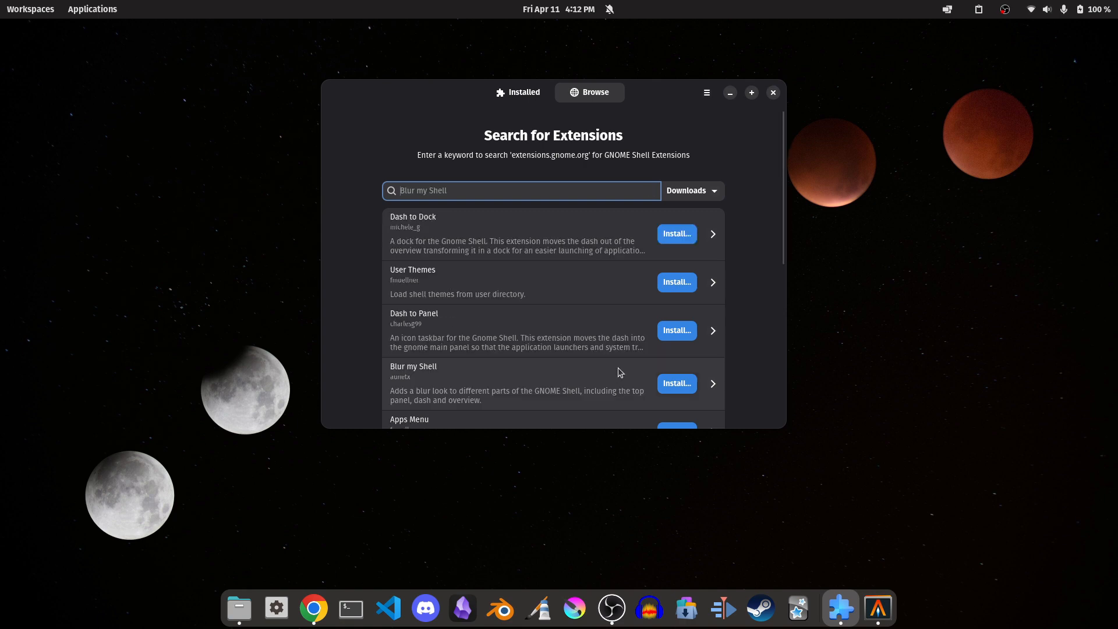
Open the settings of the Clipboard Indicator extension.
click(978, 9)
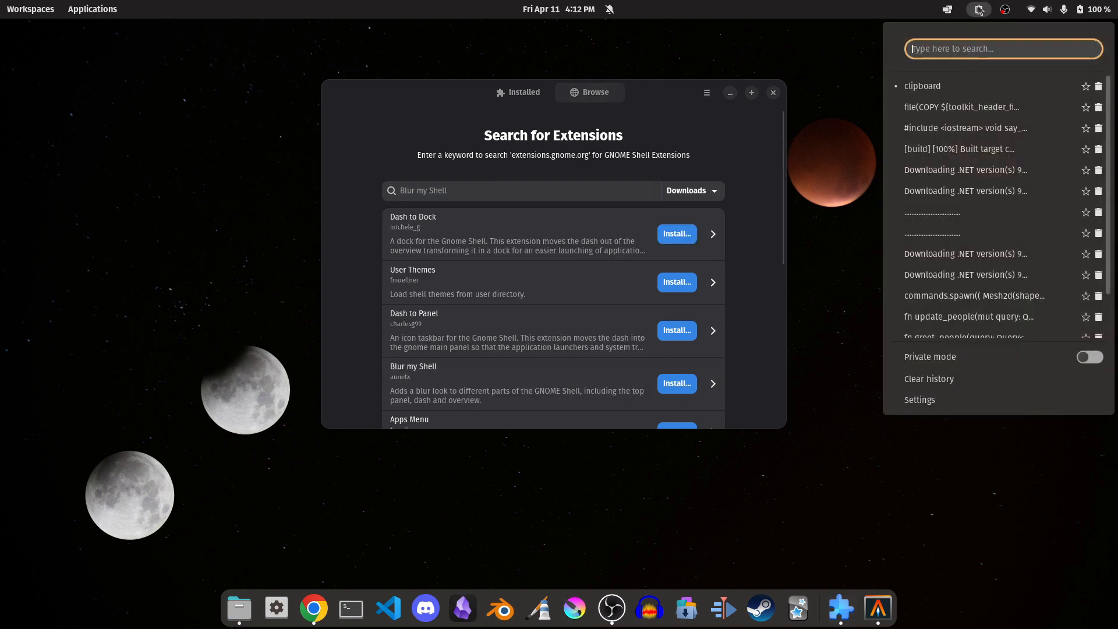
click(928, 400)
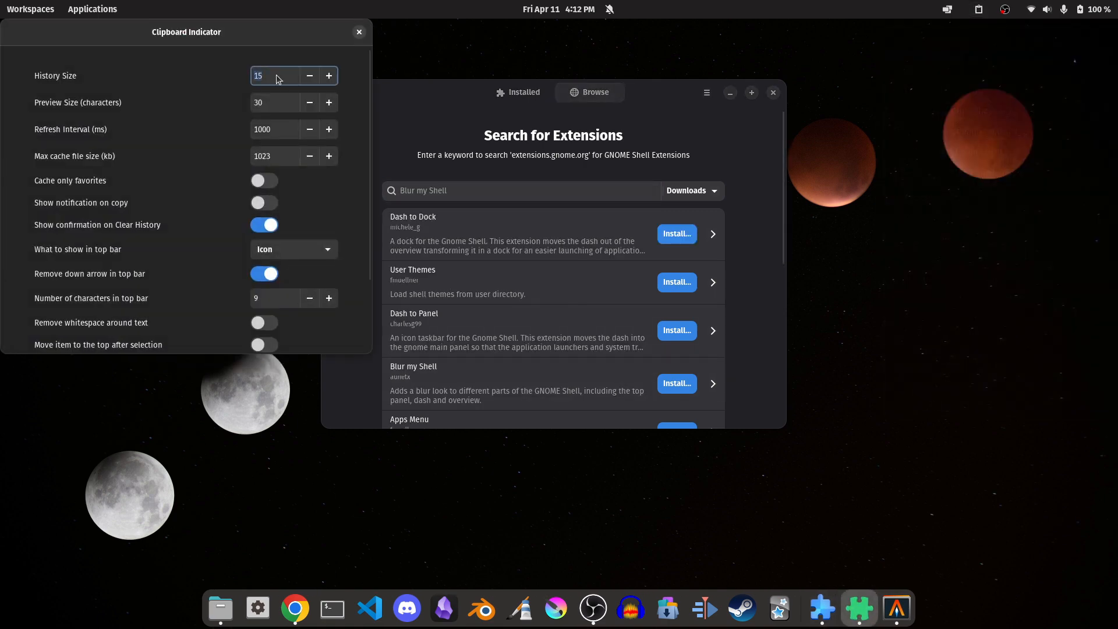
Review the remaining Clipboard Indicator settings down to its keyboard shortcuts, then close the settings window.
drag(300, 41, 626, 132)
scroll(678, 347, down, 3)
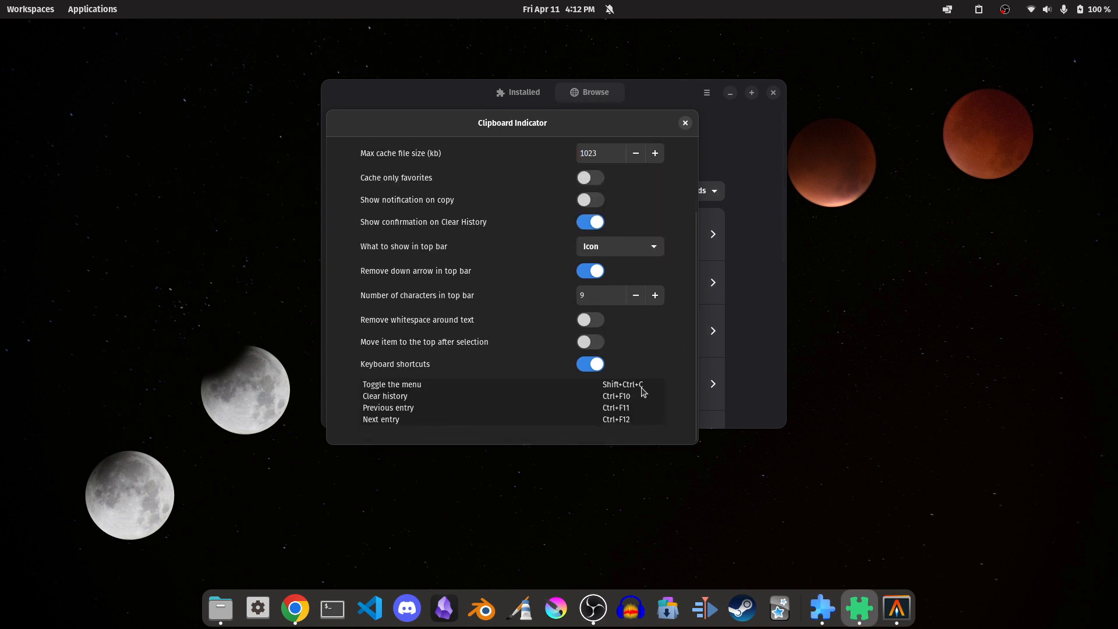
key(Escape)
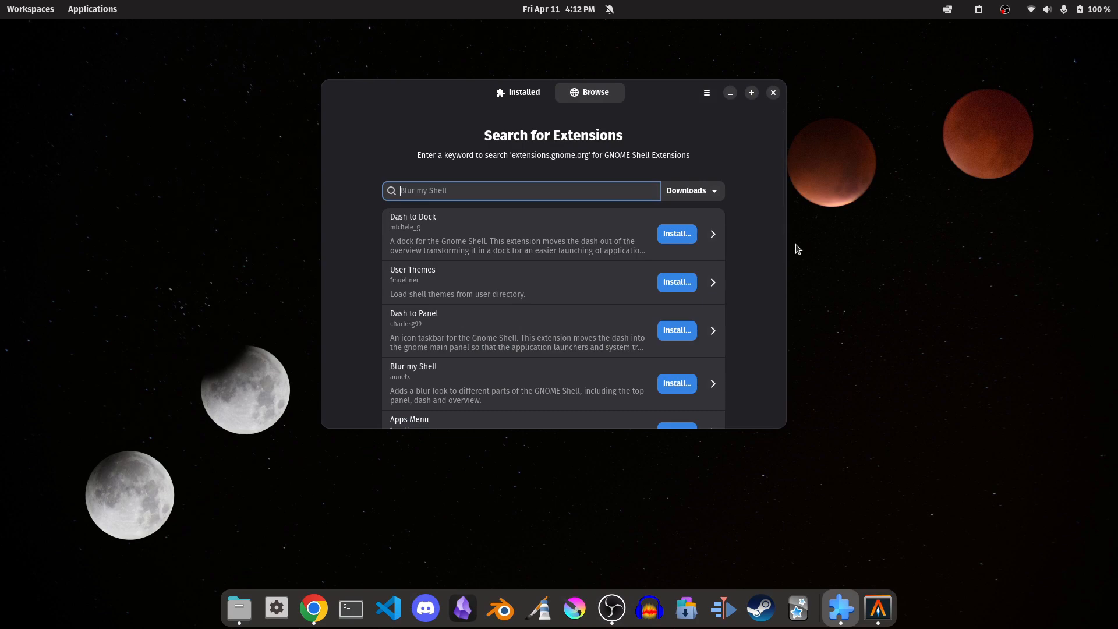
Check the audio controls in the system menu, then search the extensions for "Audio Selector" and install Audio Selector.
click(1080, 11)
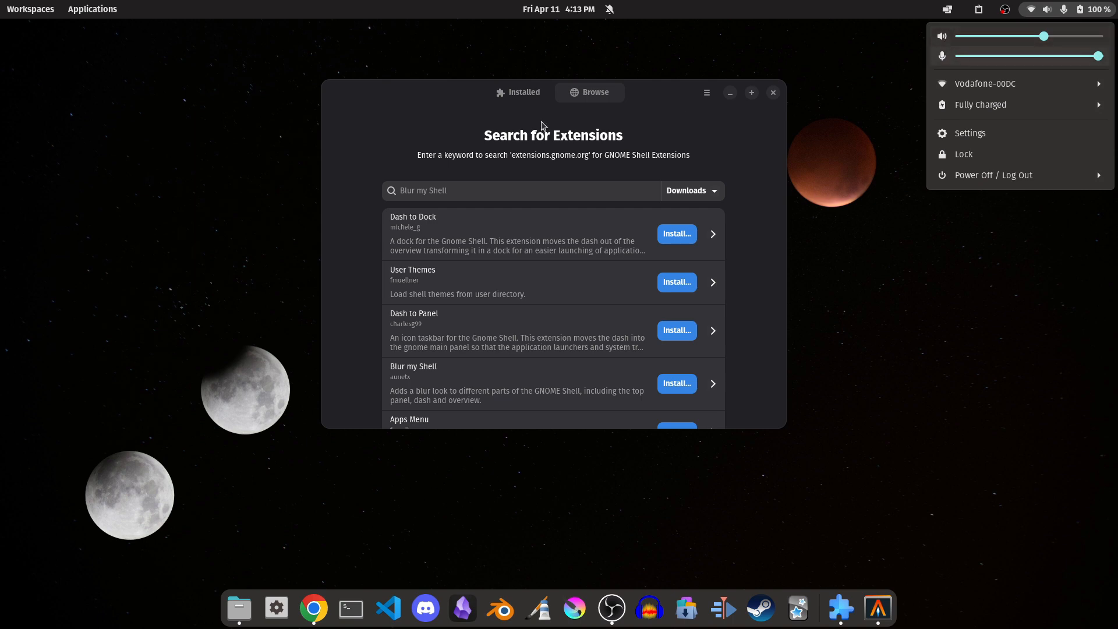
click(495, 191)
text(Audio Selector)
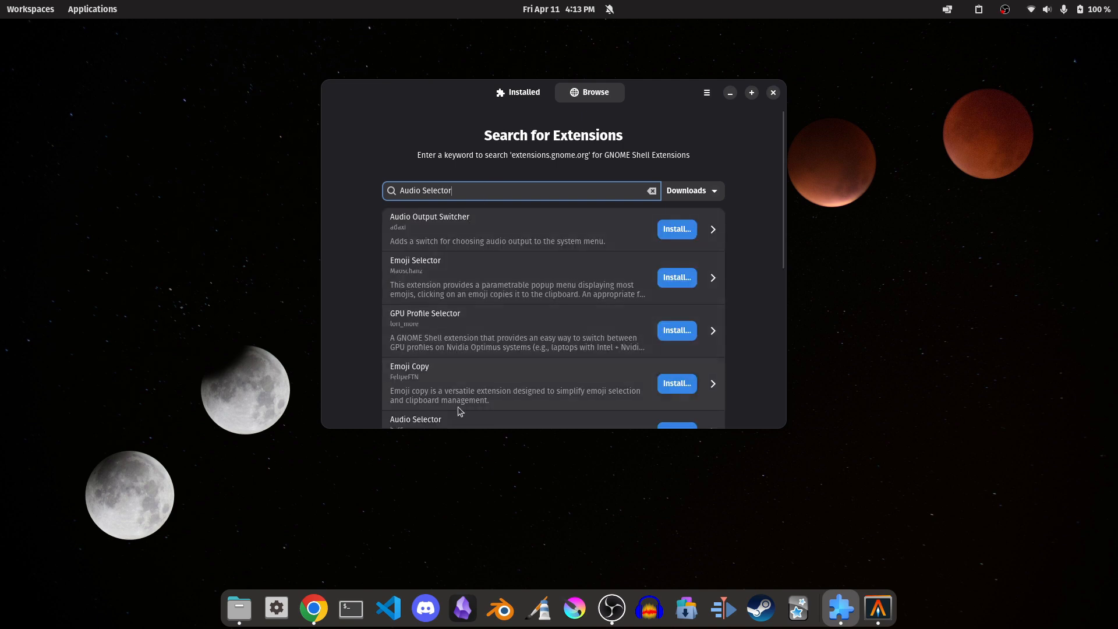
scroll(460, 408, down, 1)
click(452, 390)
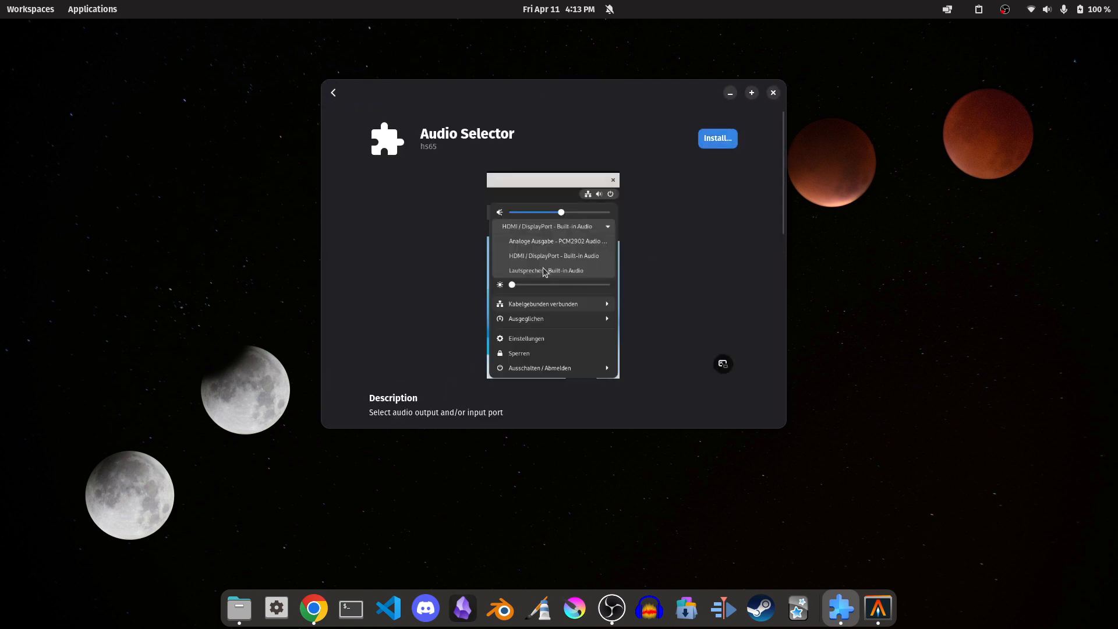
click(723, 136)
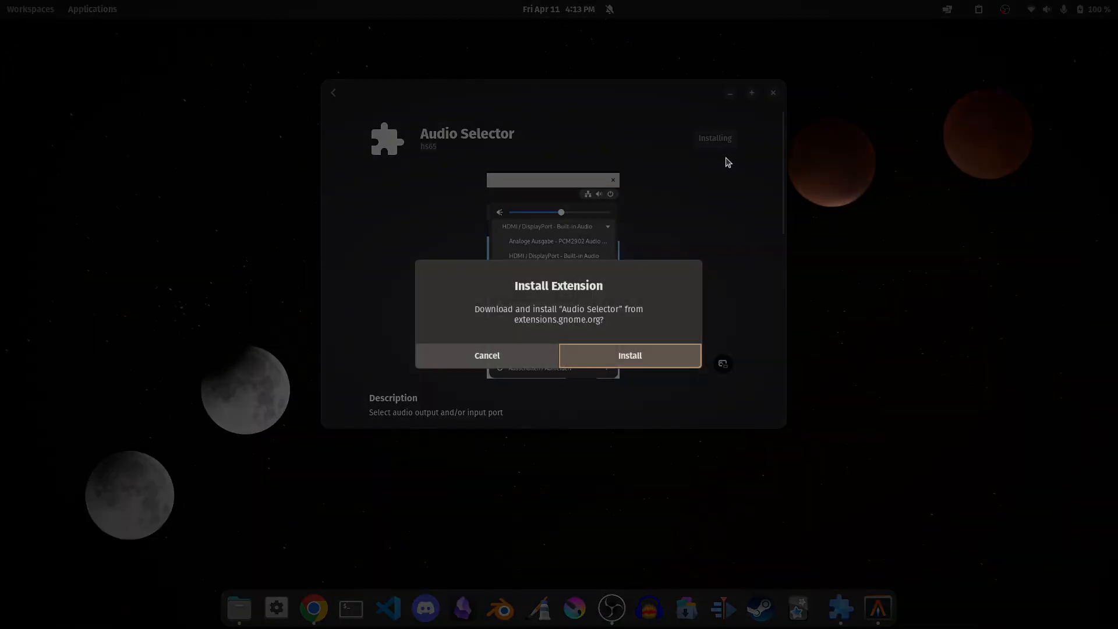
click(641, 355)
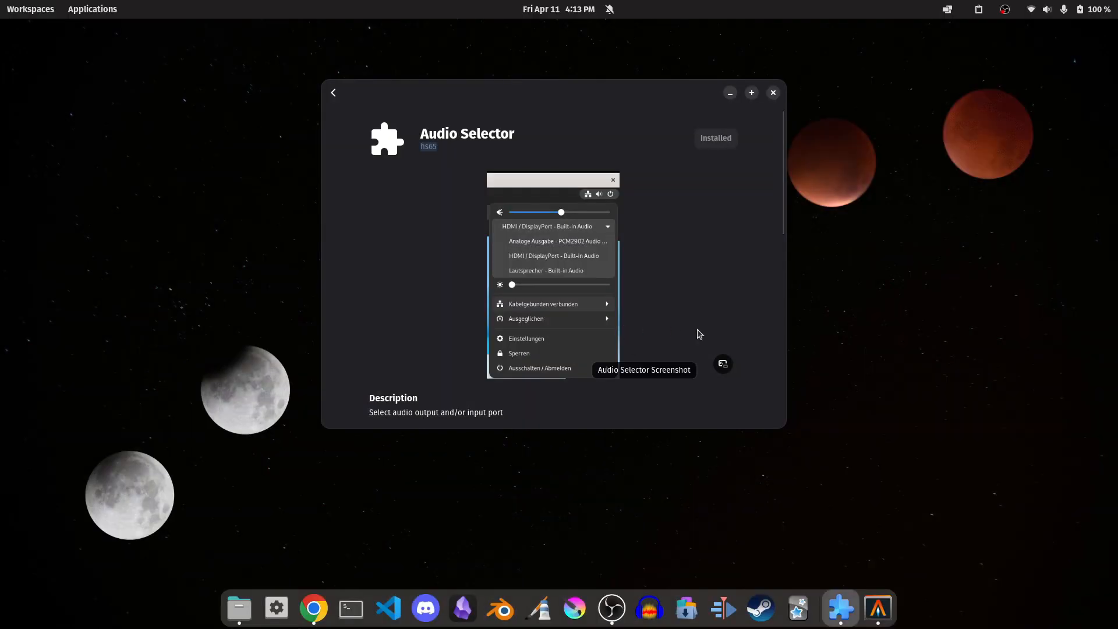
View the audio output devices that Audio Selector adds to the system menu, then close the menu.
click(1087, 5)
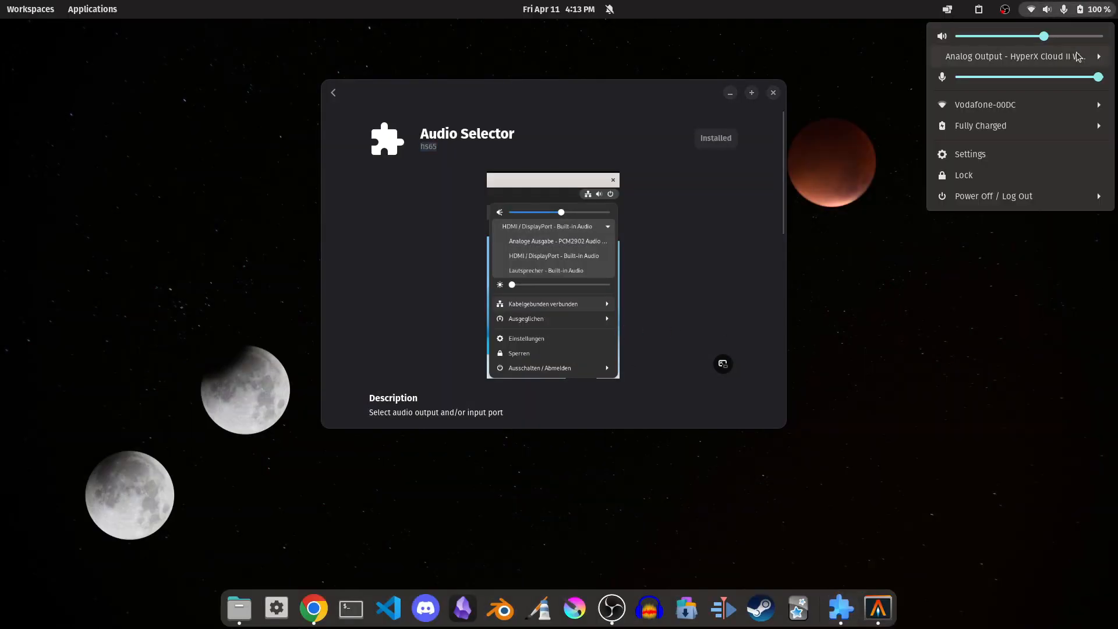
click(1080, 56)
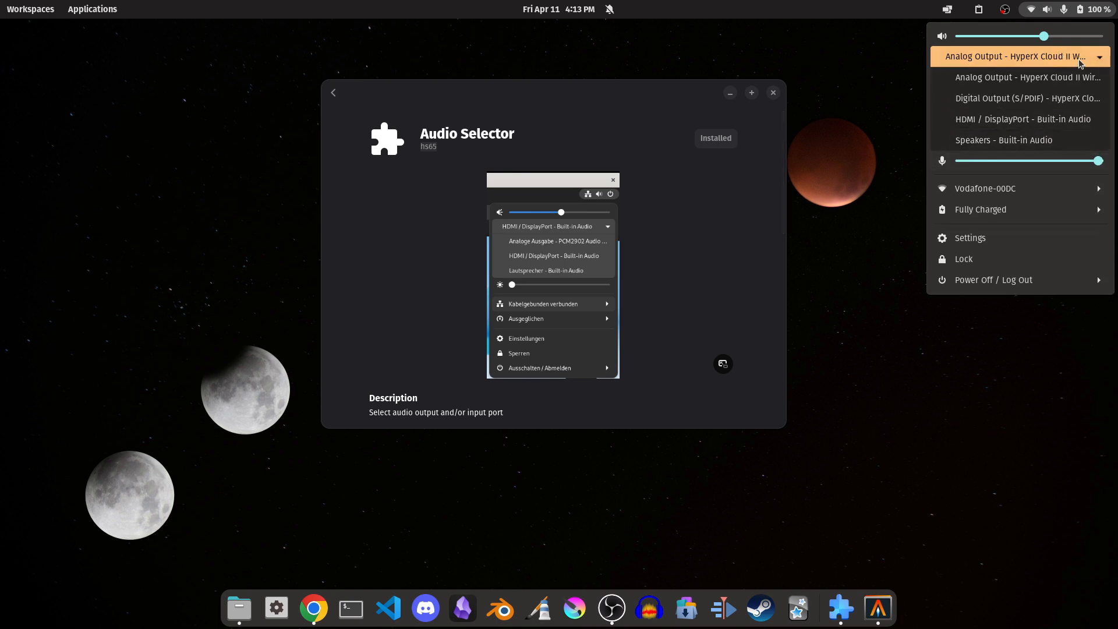
click(839, 201)
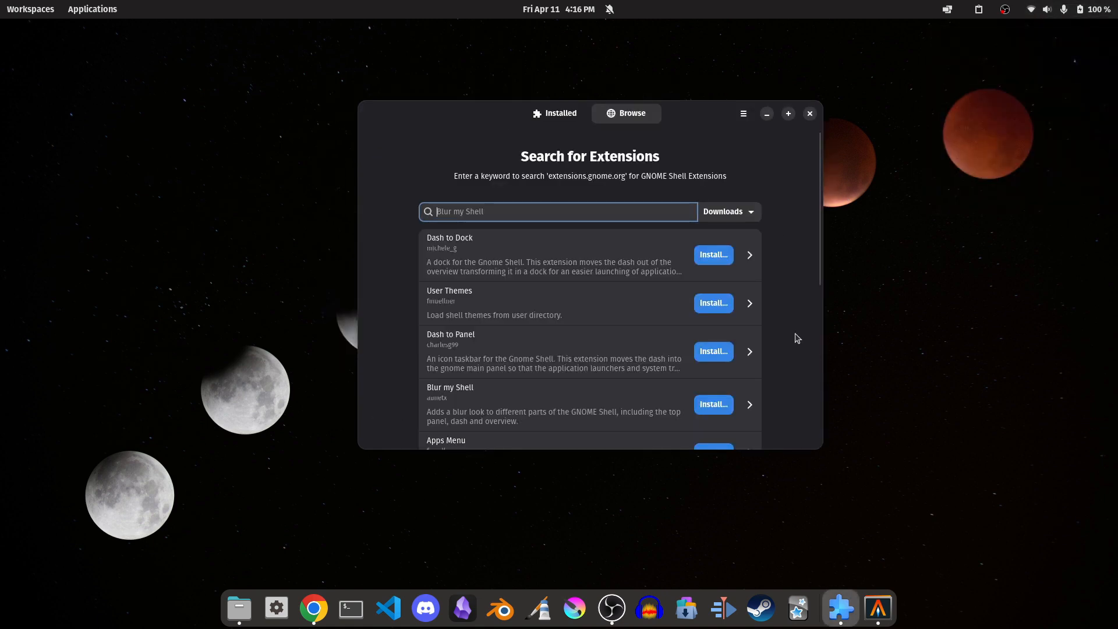
Search the extensions for "Volume Mixer" and install Application Volume Mixer.
text(Volume Mixer)
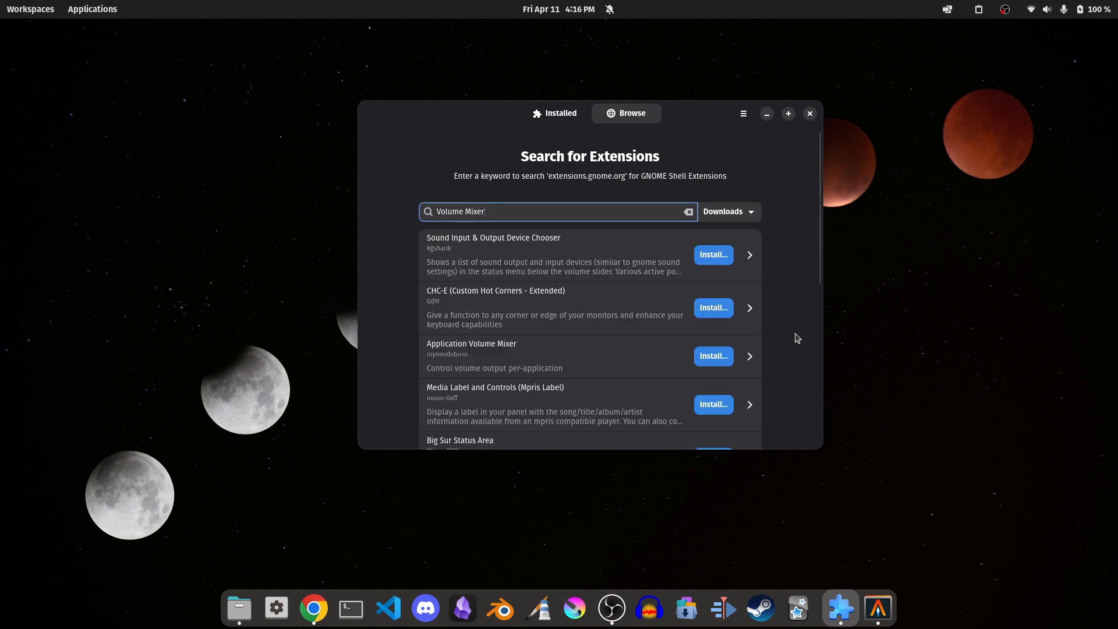
click(538, 355)
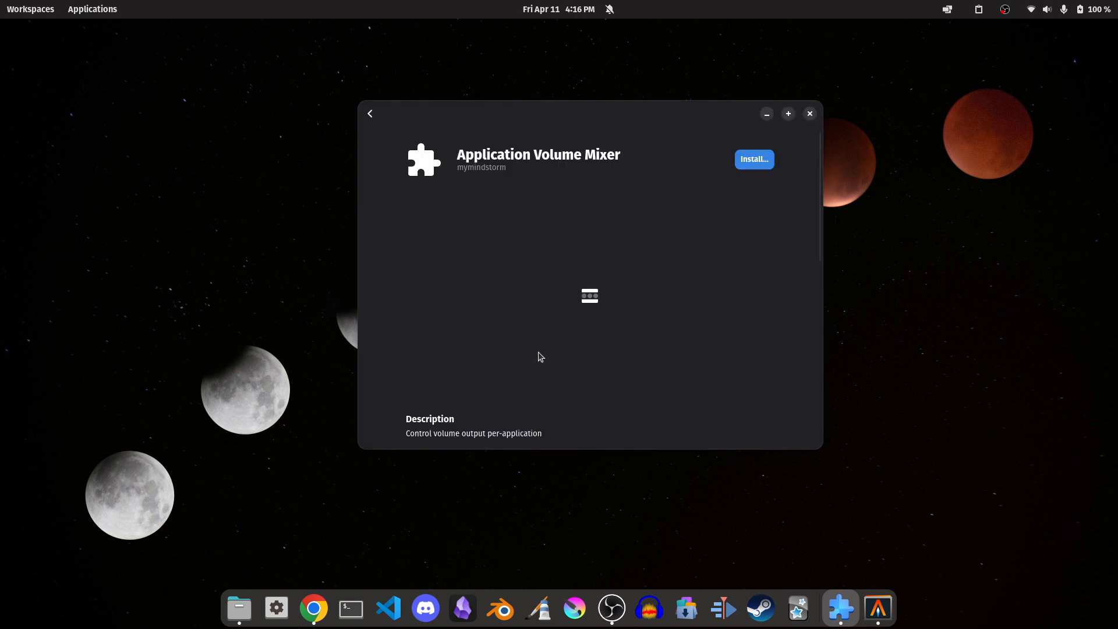
click(754, 160)
click(645, 353)
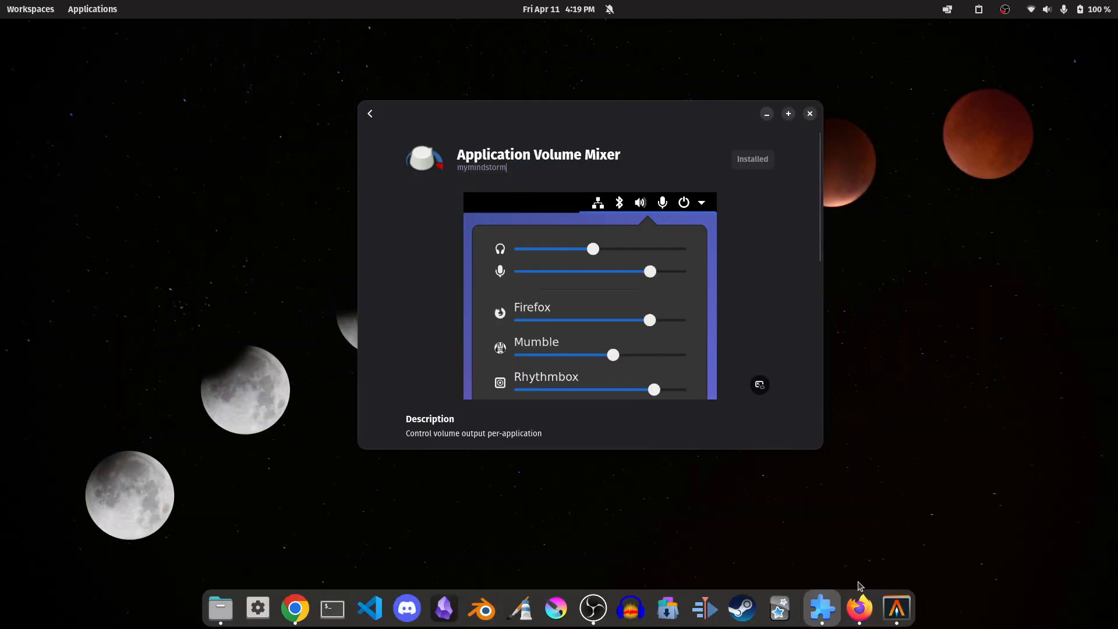
View the music videos in Firefox and Chrome and adjust the per-application volume sliders in the system menu.
click(860, 607)
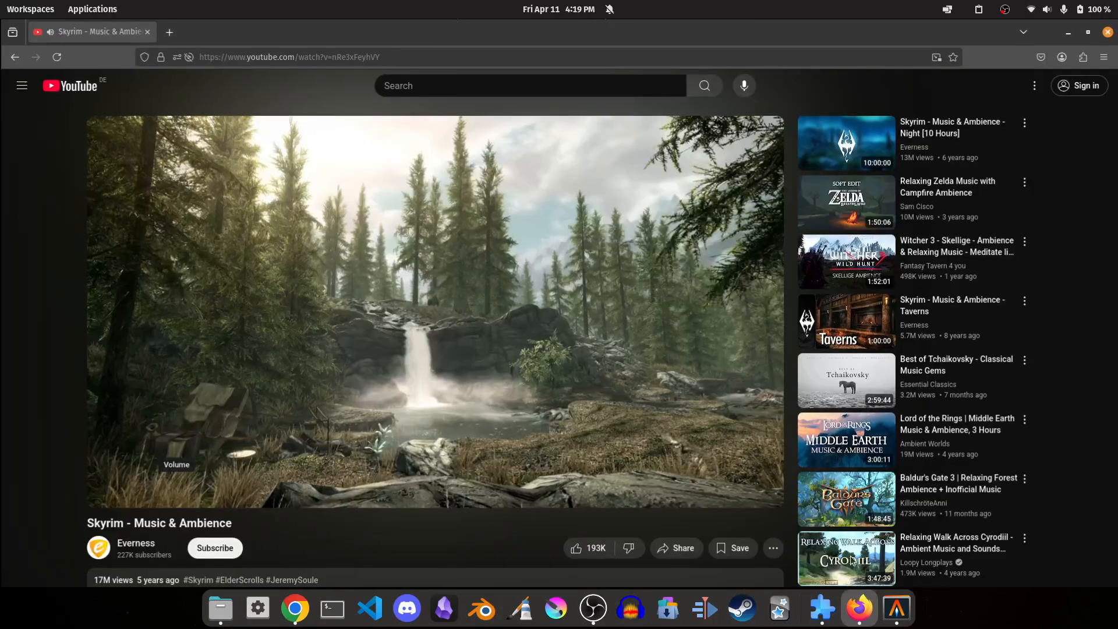
click(295, 608)
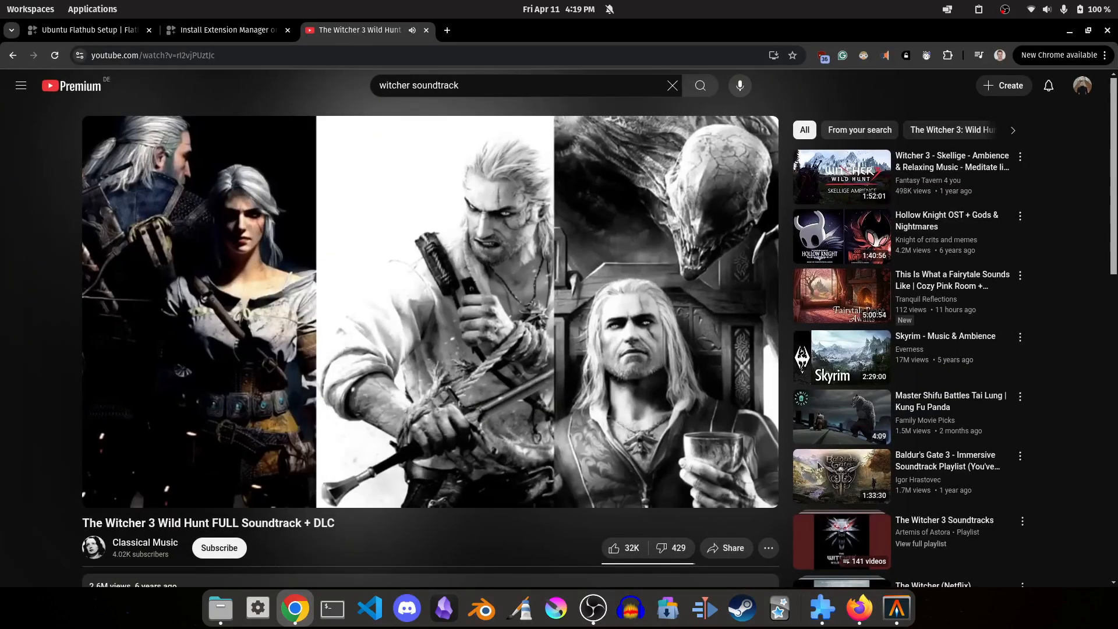
click(1070, 10)
mouse_move(1012, 120)
mouse_down()
mouse_move(1040, 120)
mouse_move(1010, 120)
mouse_up()
drag(1073, 159, 1017, 161)
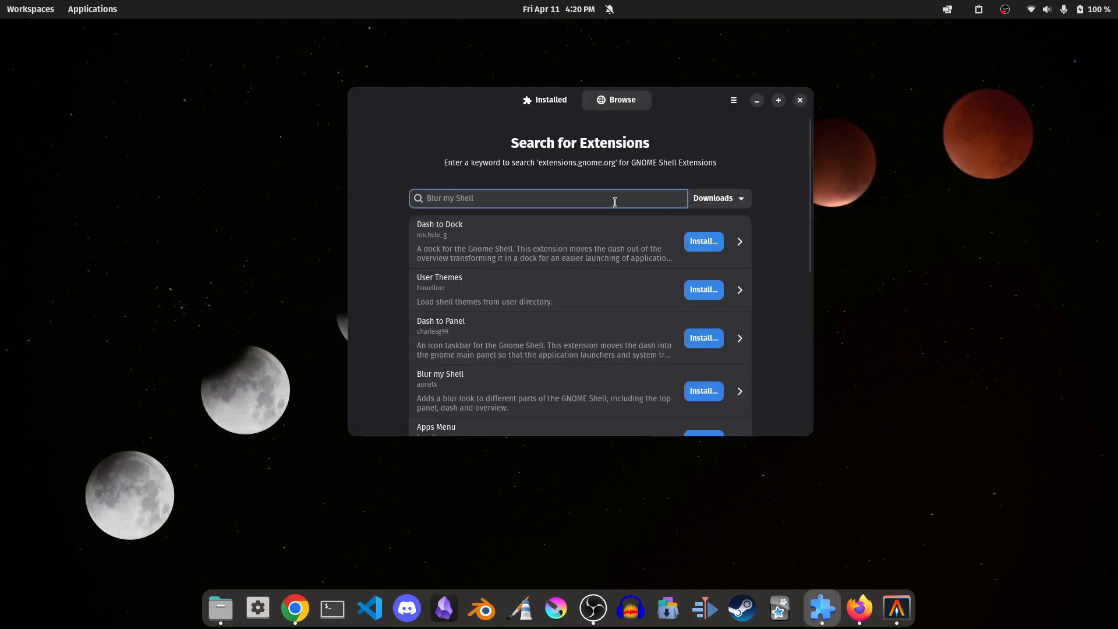
Search the extensions for "Emoji" and install Emoji Selector.
text(Emoji)
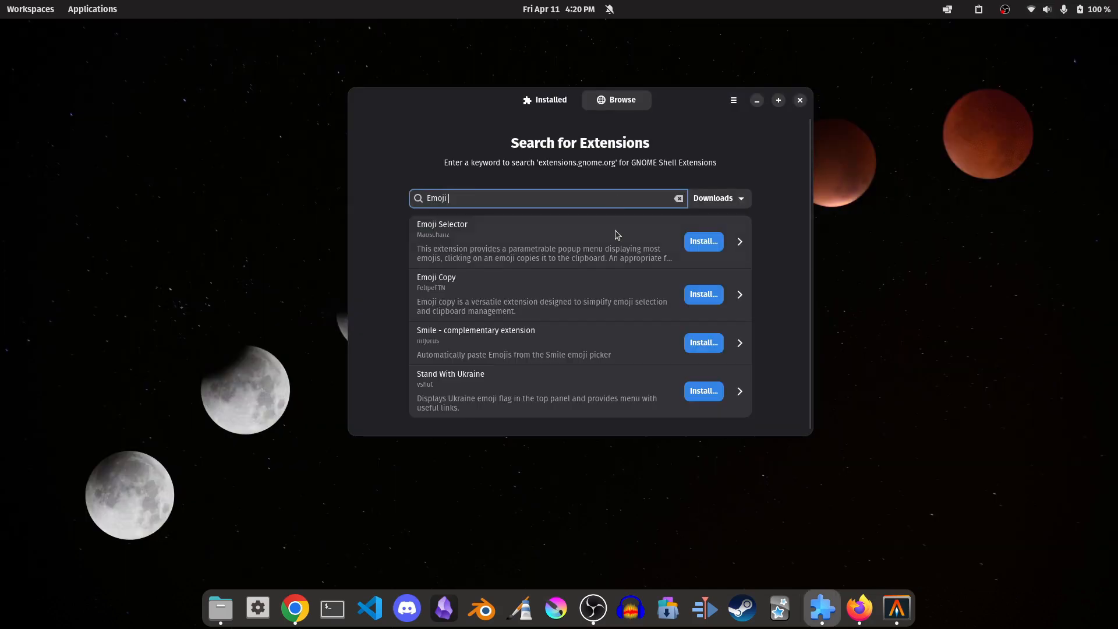
click(617, 229)
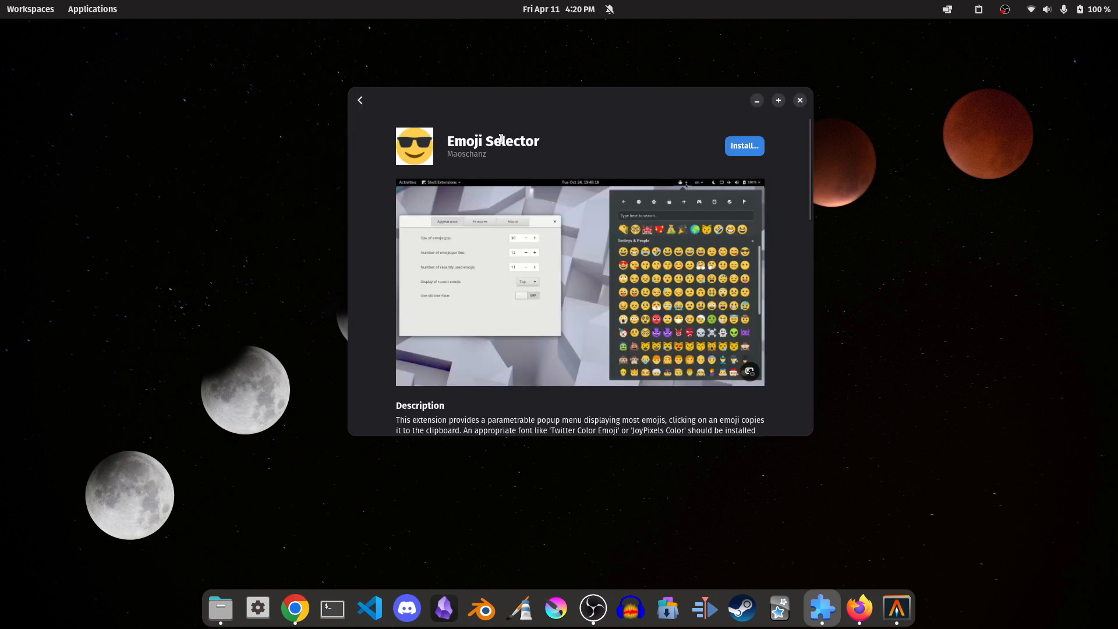
click(751, 149)
click(659, 351)
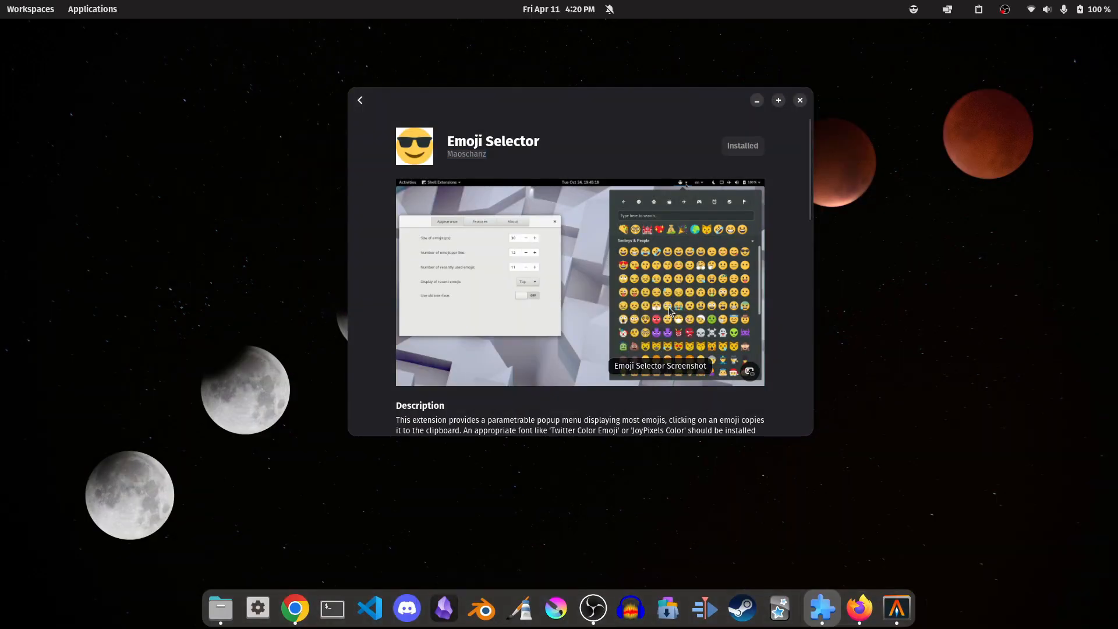
Open the Emoji Selector picker, show the Peoples & Clothing category, and close the picker.
key(super+e)
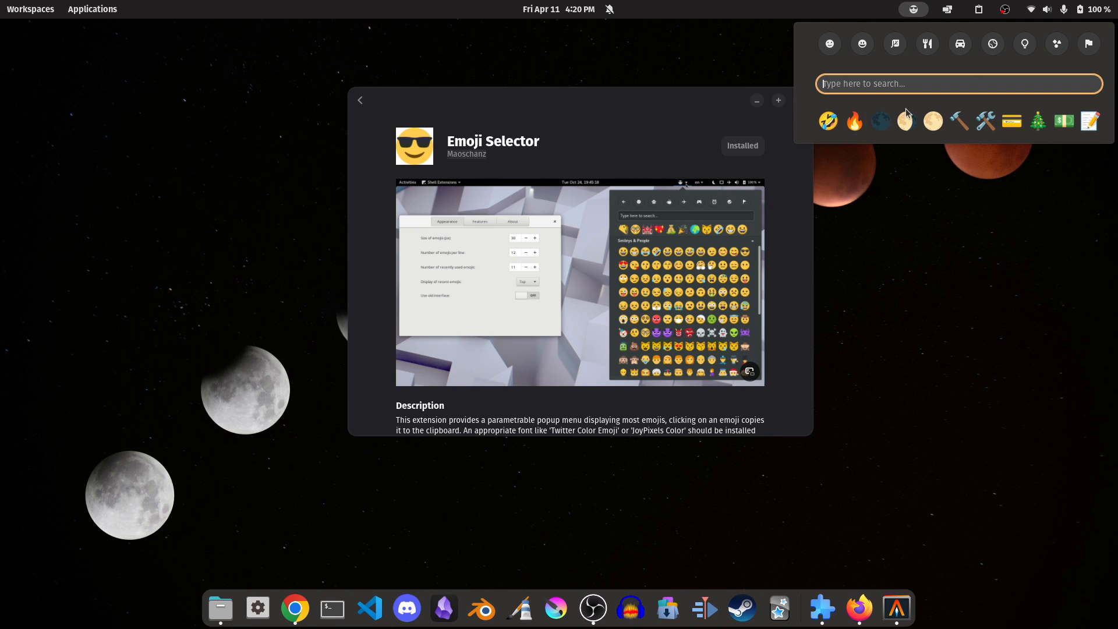
key(Up)
key(Left)
key(Left)
key(Left)
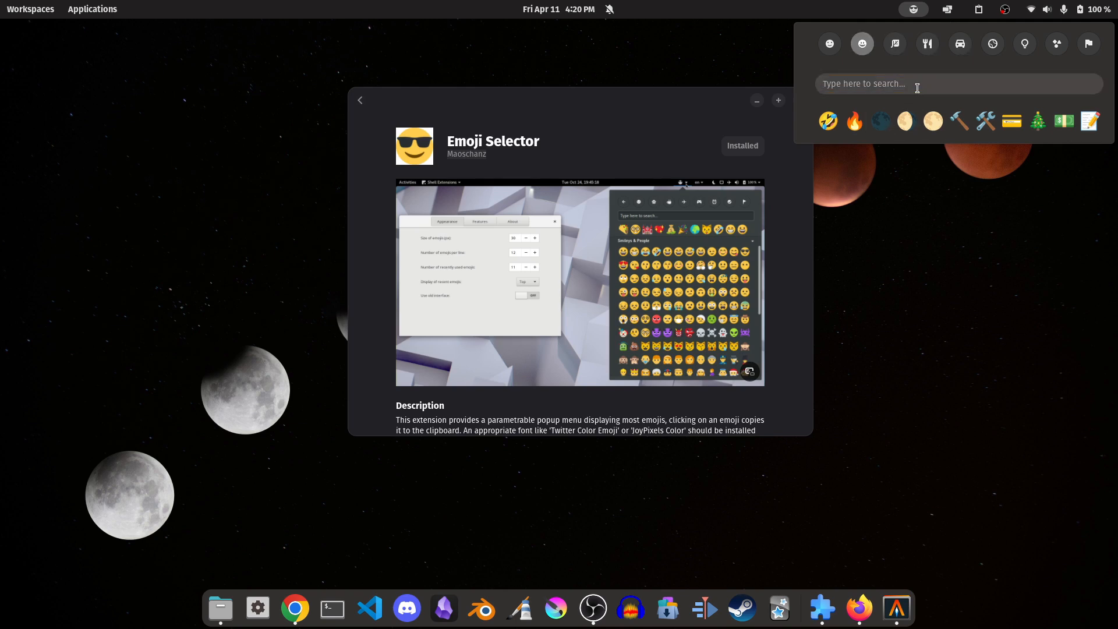
key(Return)
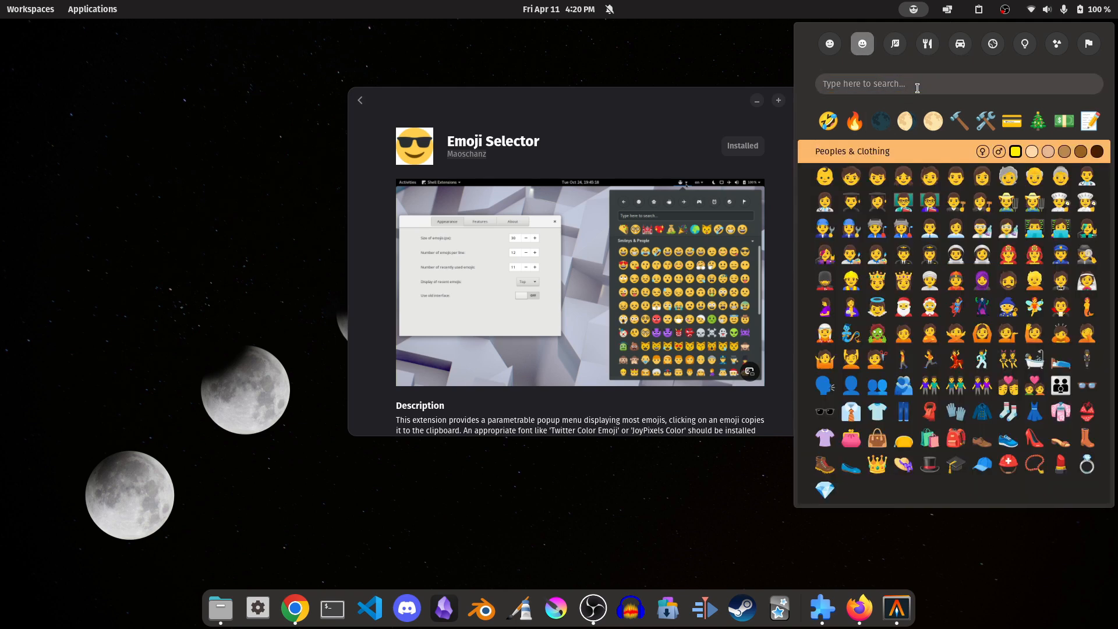
key(Escape)
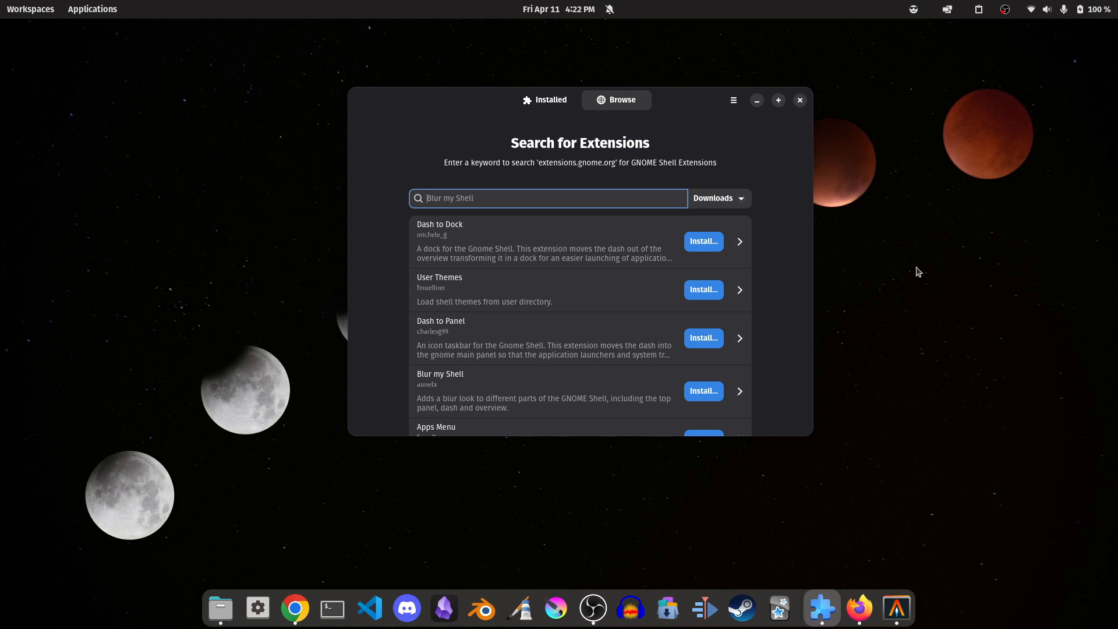
Search the extensions for "top hat" and skim the results.
text(top hat)
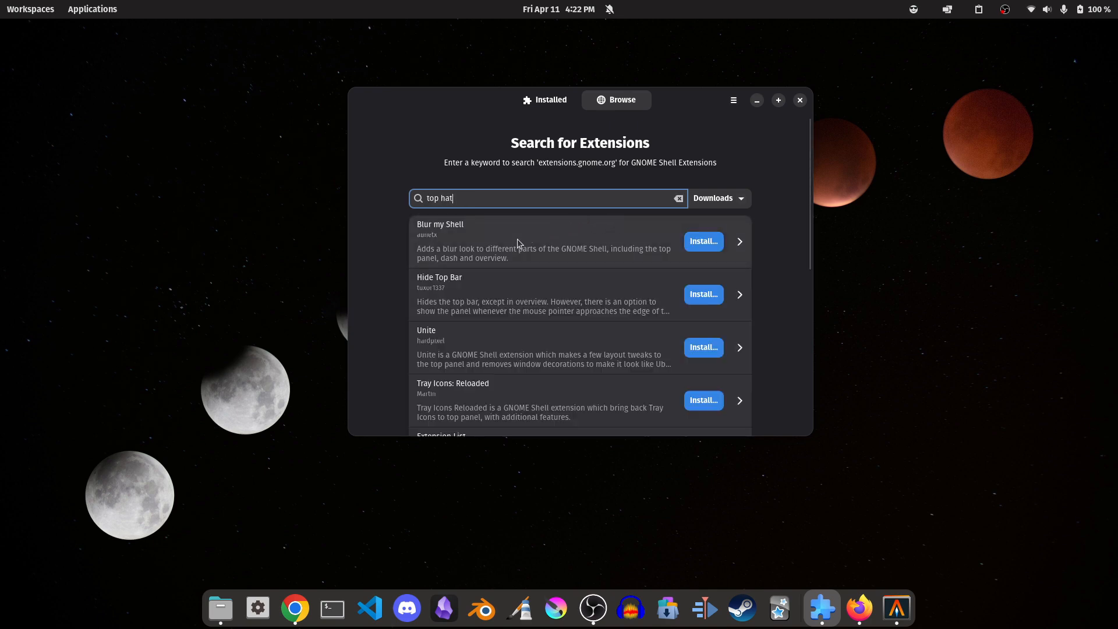
scroll(478, 364, down, 4)
scroll(486, 367, up, 4)
Search the extensions for "TopHat" with the results sorted by Relevance.
triple_click(592, 198)
text(TopHast)
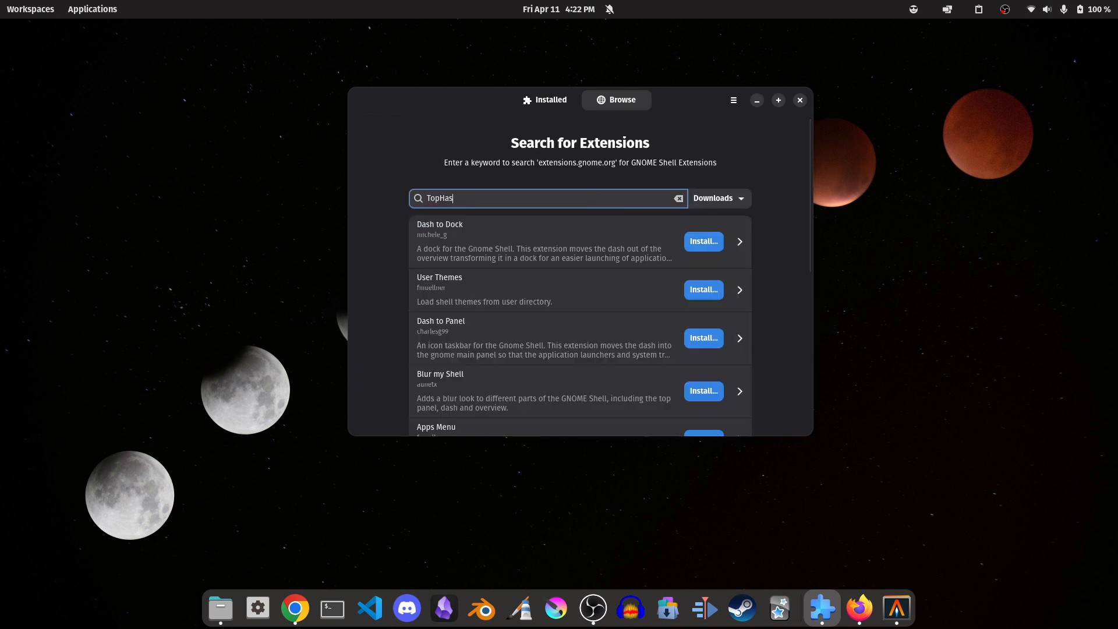
key(BackSpace)
key(BackSpace)
text(t)
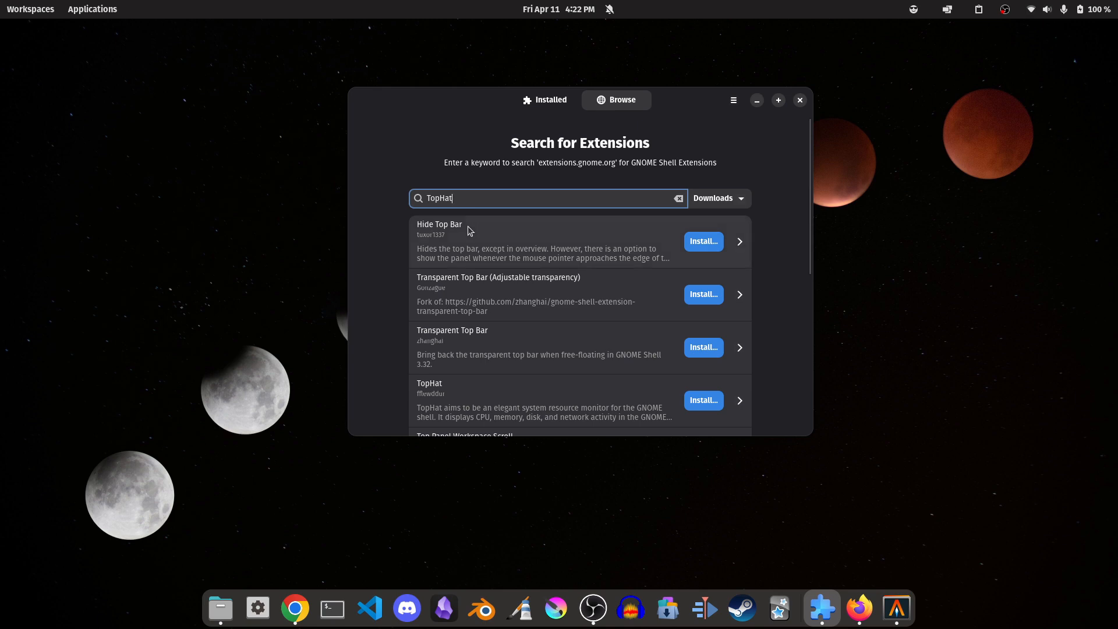
click(717, 199)
click(733, 228)
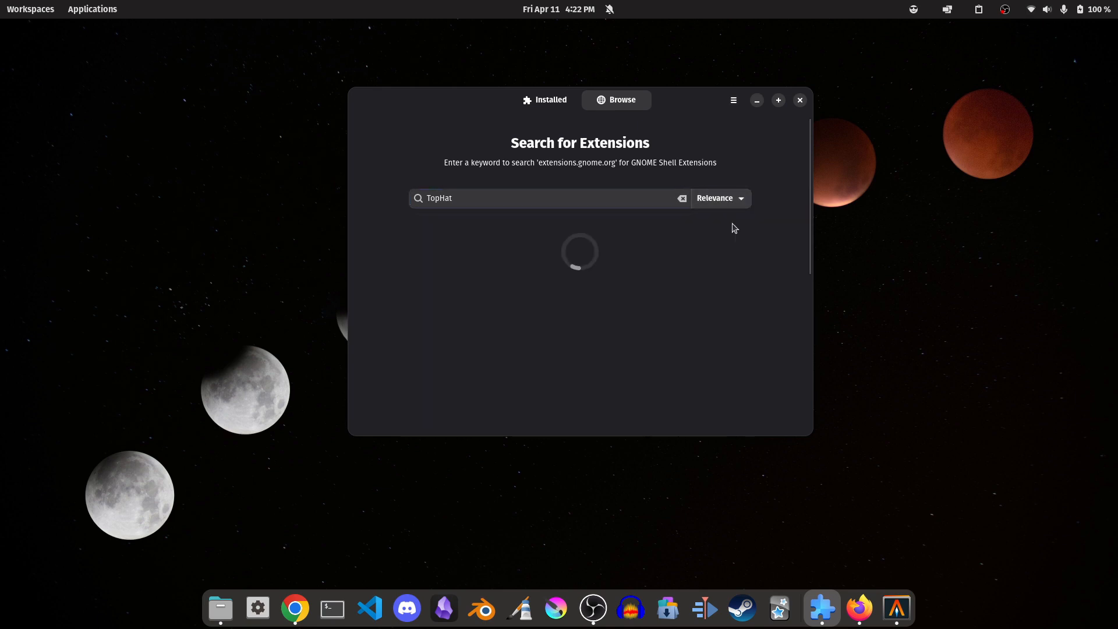
Install the TopHat extension from its details page and view its processor usage monitor.
click(499, 243)
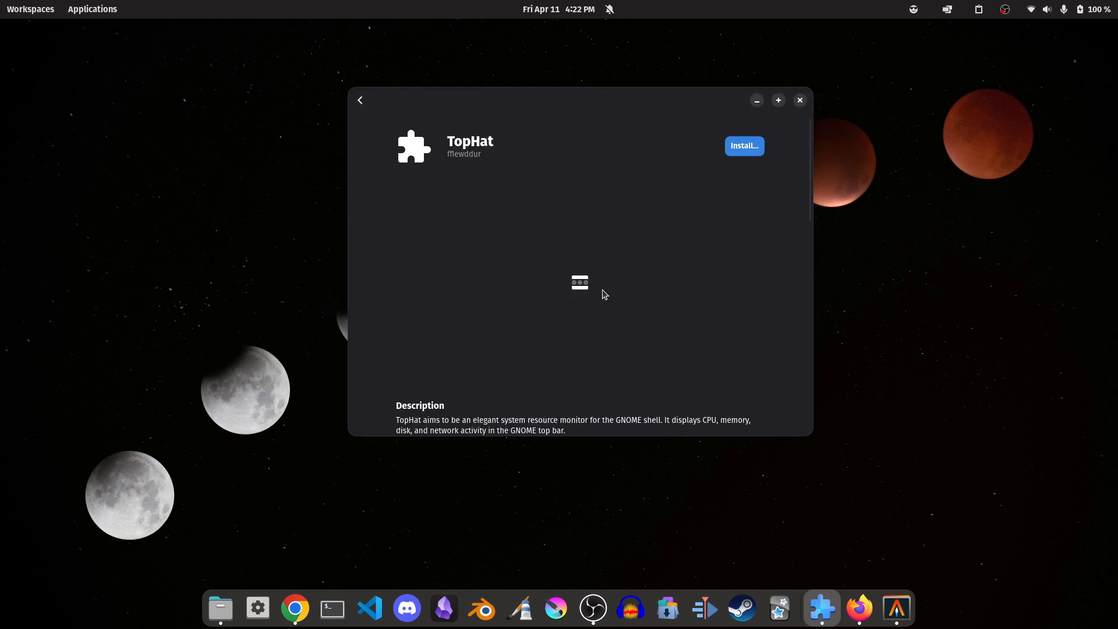
click(743, 150)
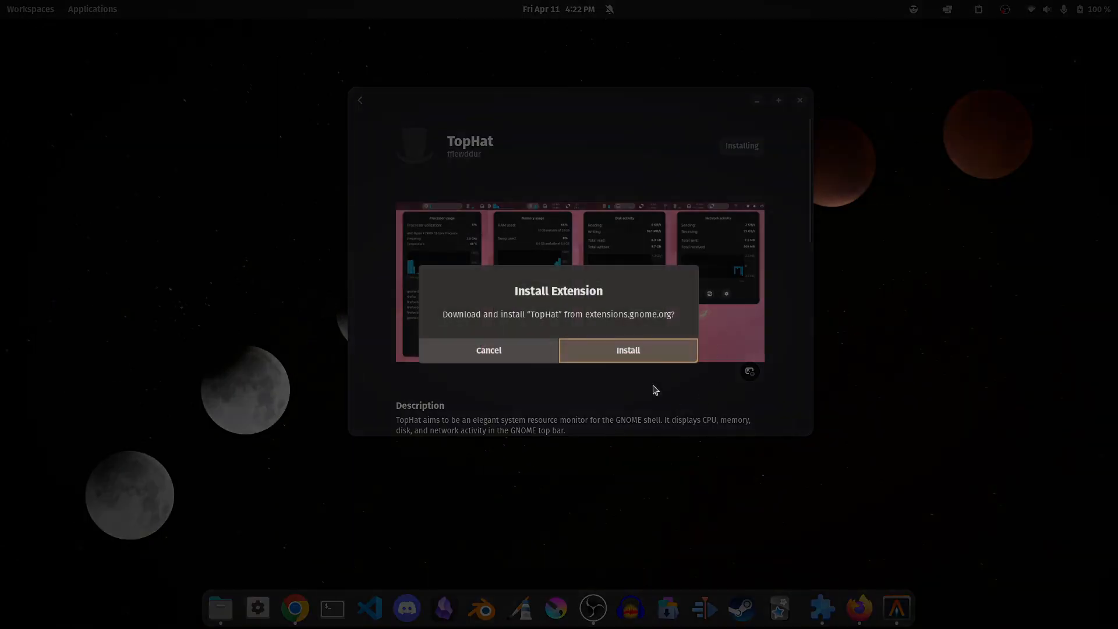
click(643, 356)
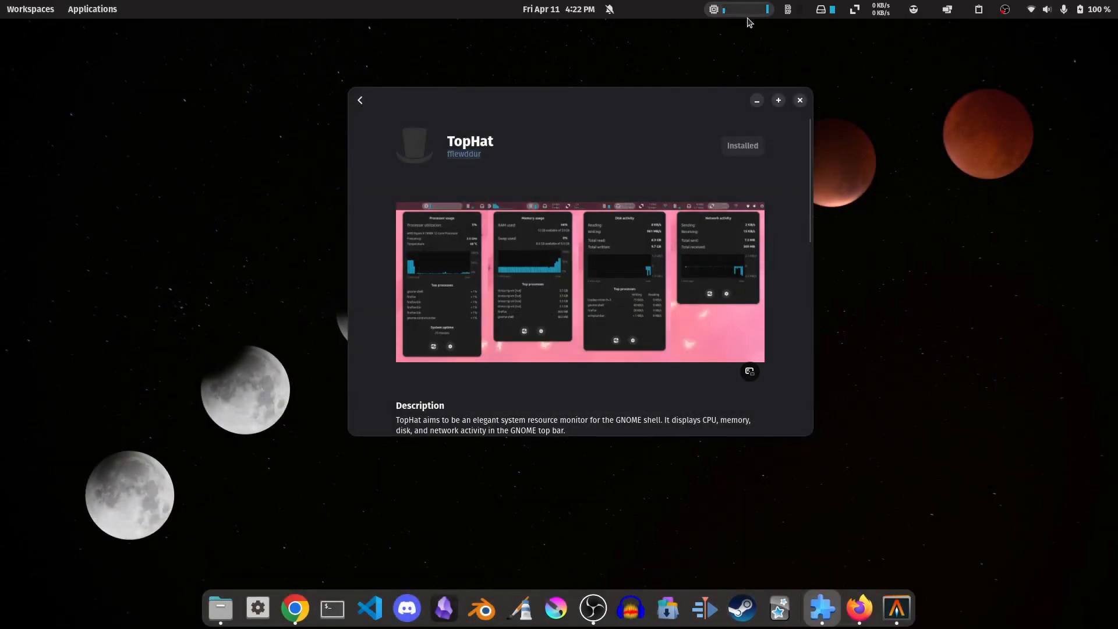
click(745, 10)
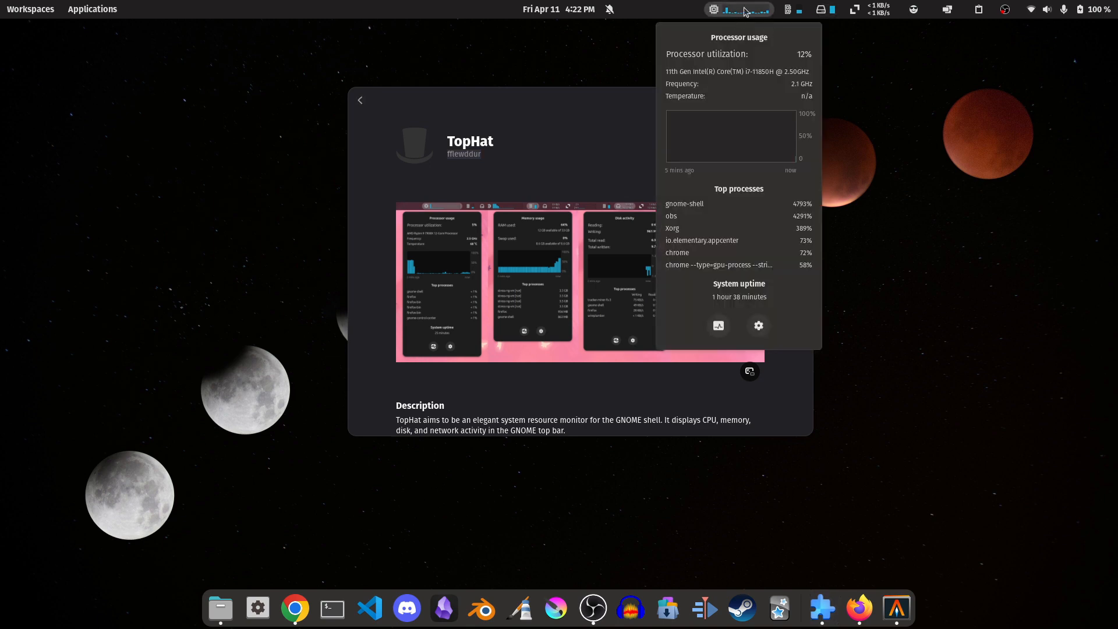
click(746, 11)
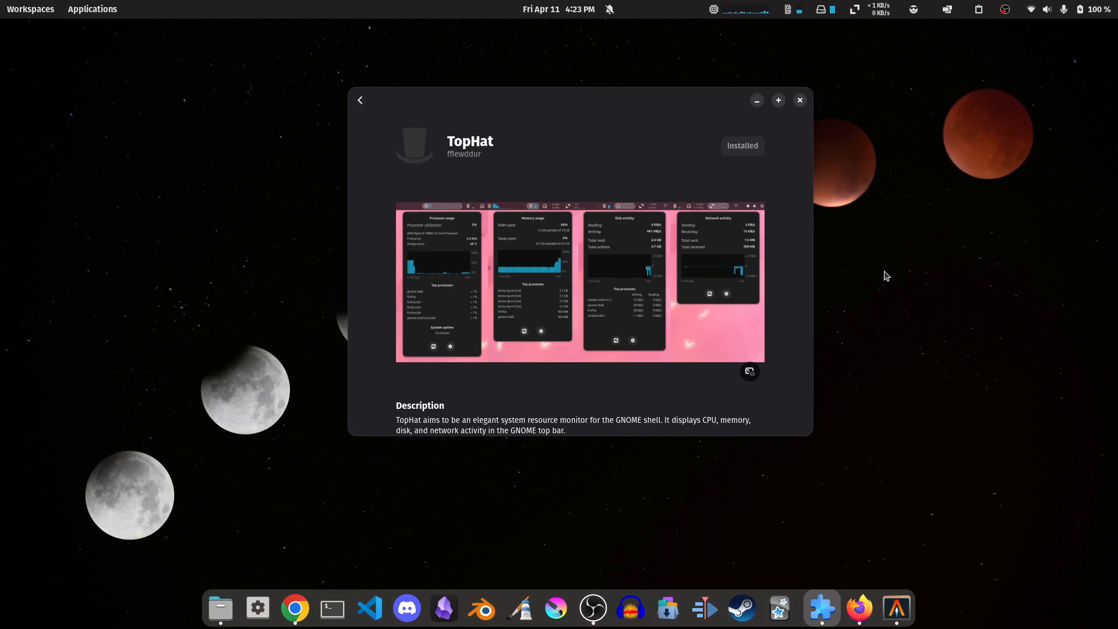
Switch to the terminal, maximize it, enlarge its text, and enter the command "sudo apt install gir1.2-gtop-2.0" at the prompt.
click(895, 603)
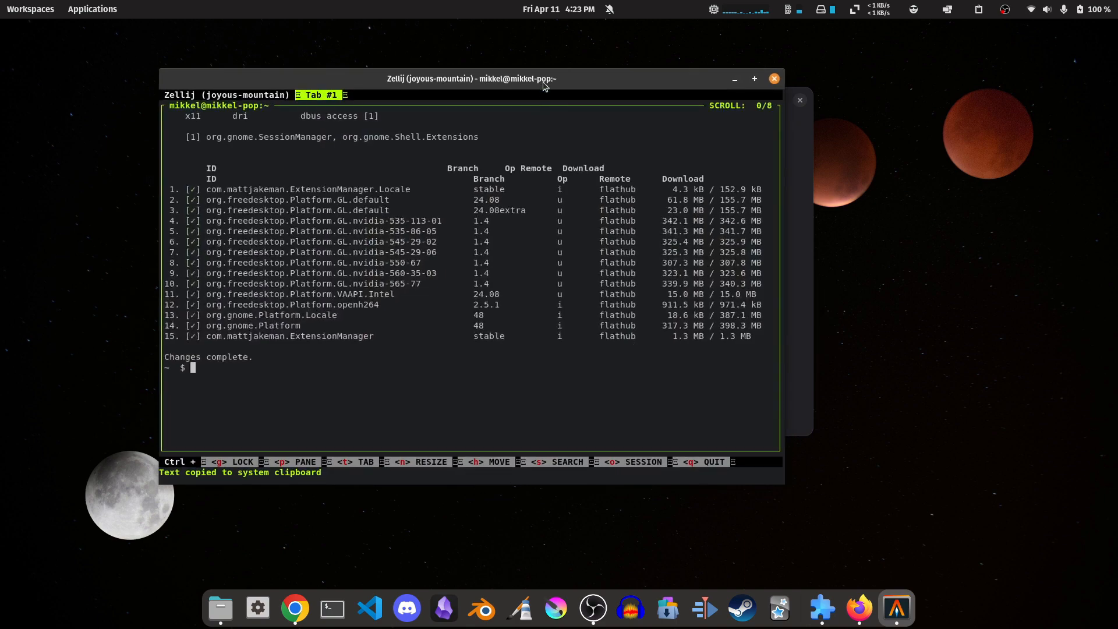
double_click(543, 83)
key(ctrl+plus)
key(ctrl+plus)
key(ctrl+plus)
key(ctrl+plus)
key(ctrl+plus)
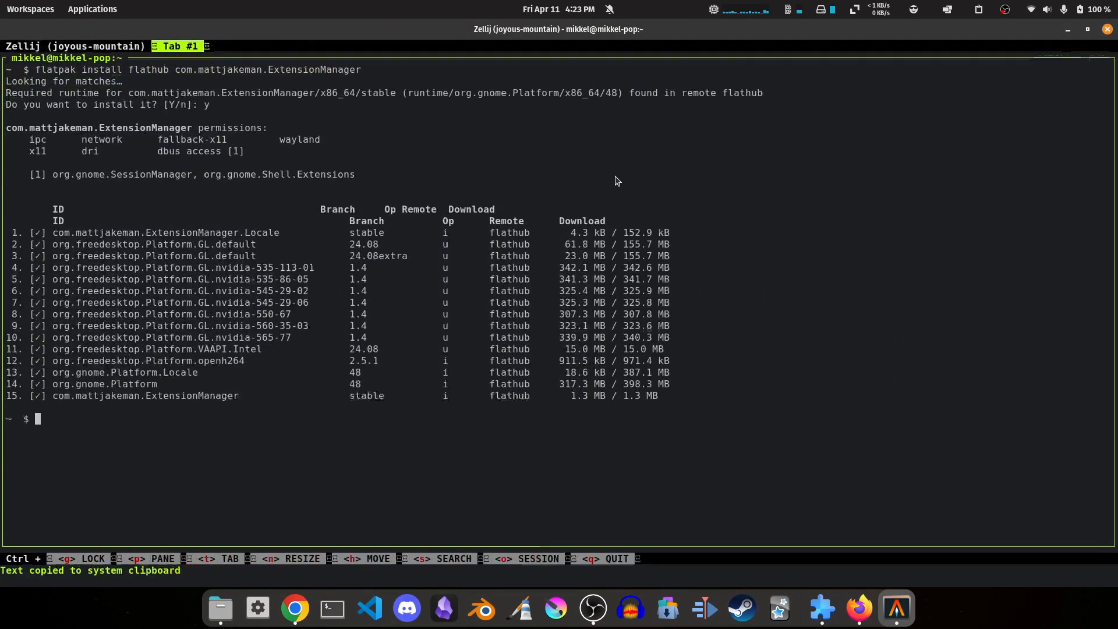
text(sudo apt install gir1.2-gtop-2.0)
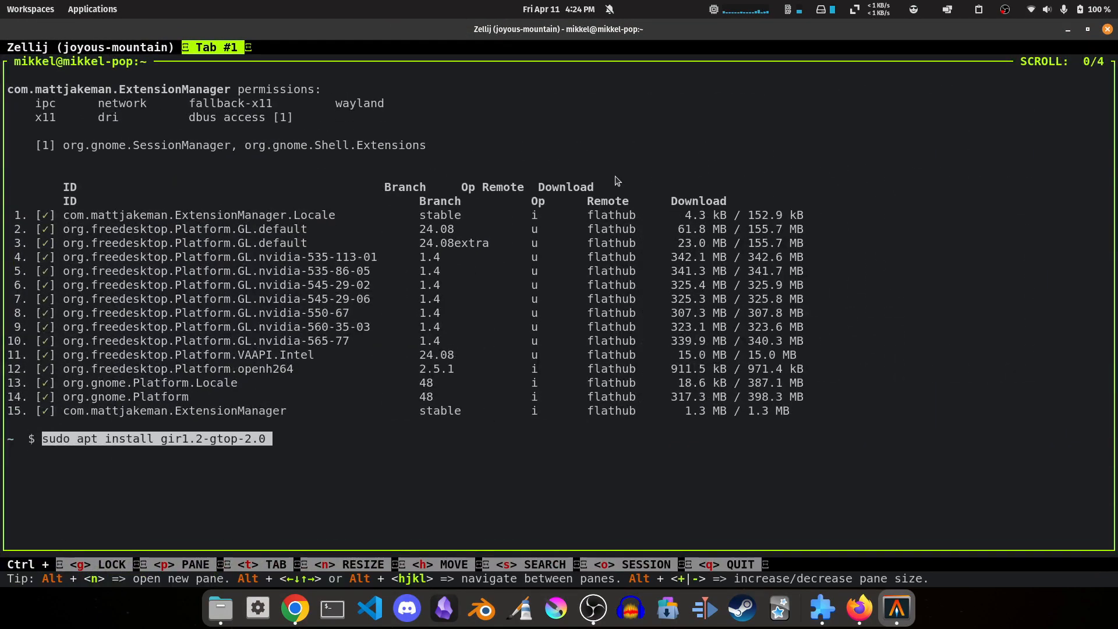
key(Return)
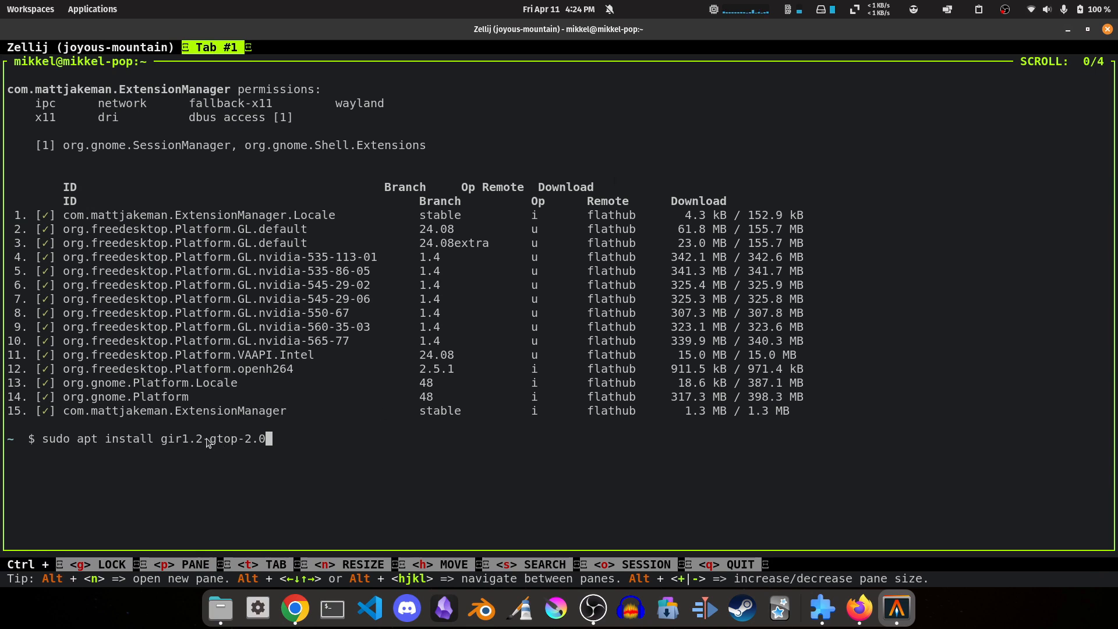
drag(207, 444, 241, 444)
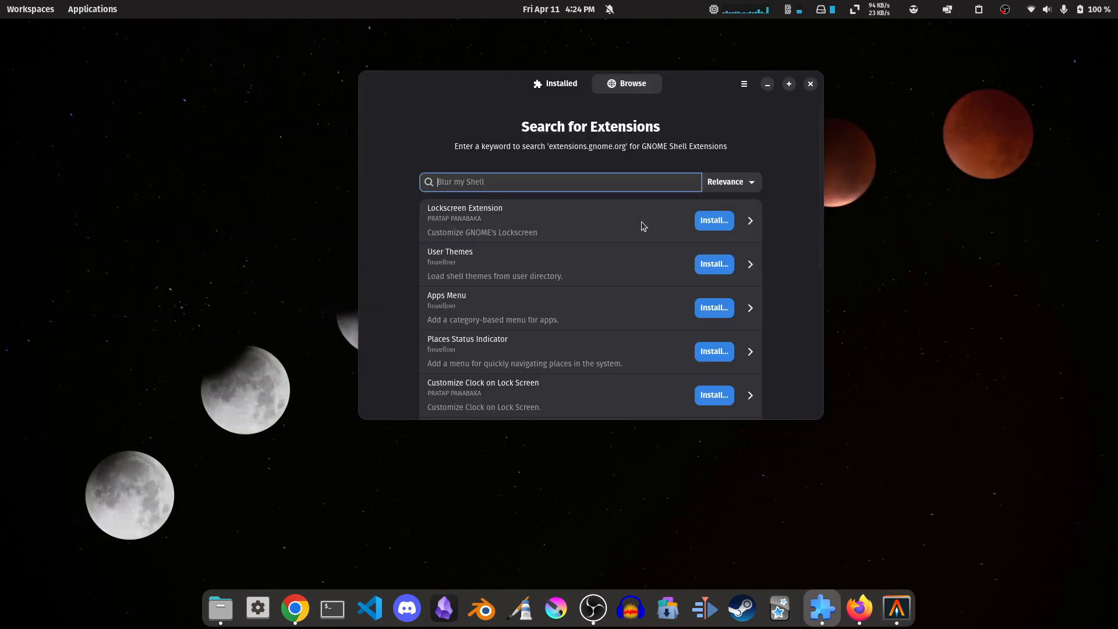
Search the extensions for "Week starts on monday" and open the details page of Weeks Start on Monday Again.
text(Week st)
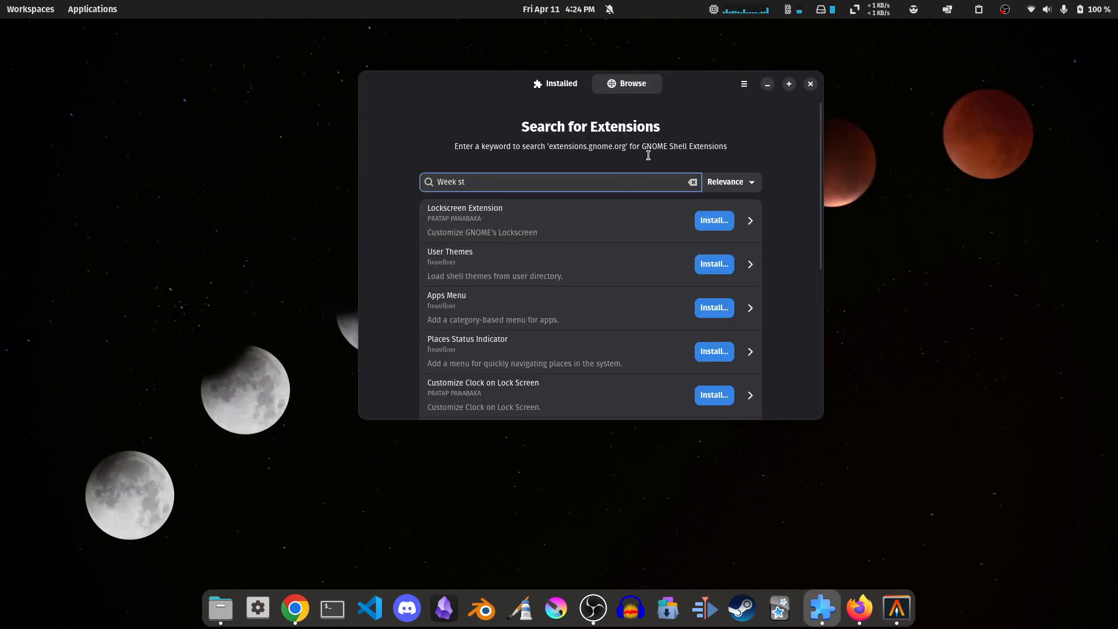
text(arts on monday)
click(522, 221)
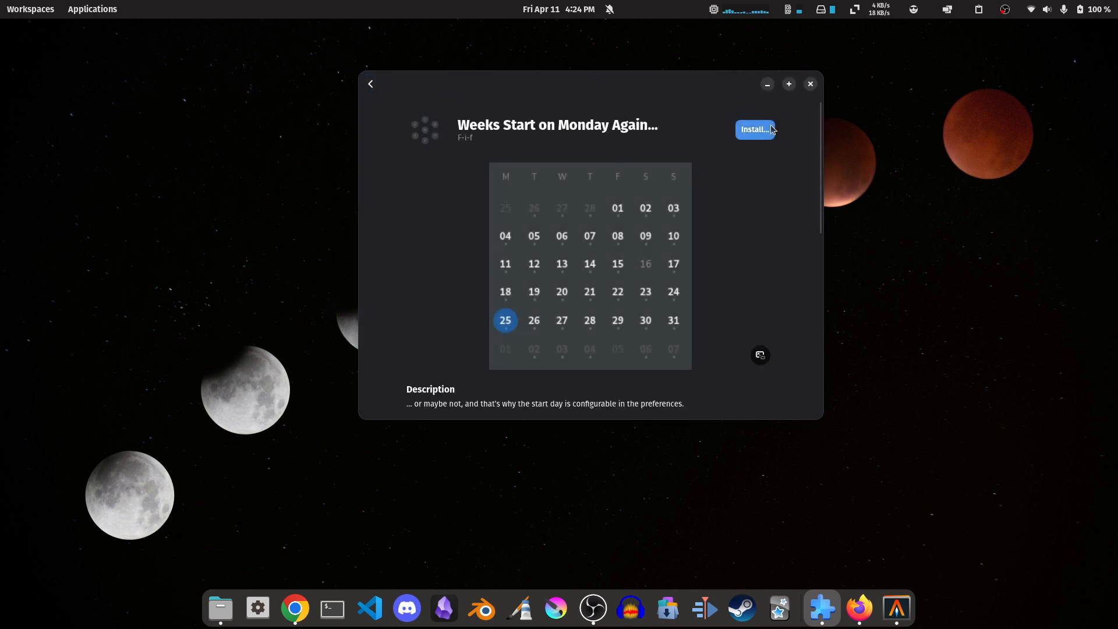
Install the Weeks Start on Monday Again extension and check the week layout in the system calendar.
click(772, 128)
key(Return)
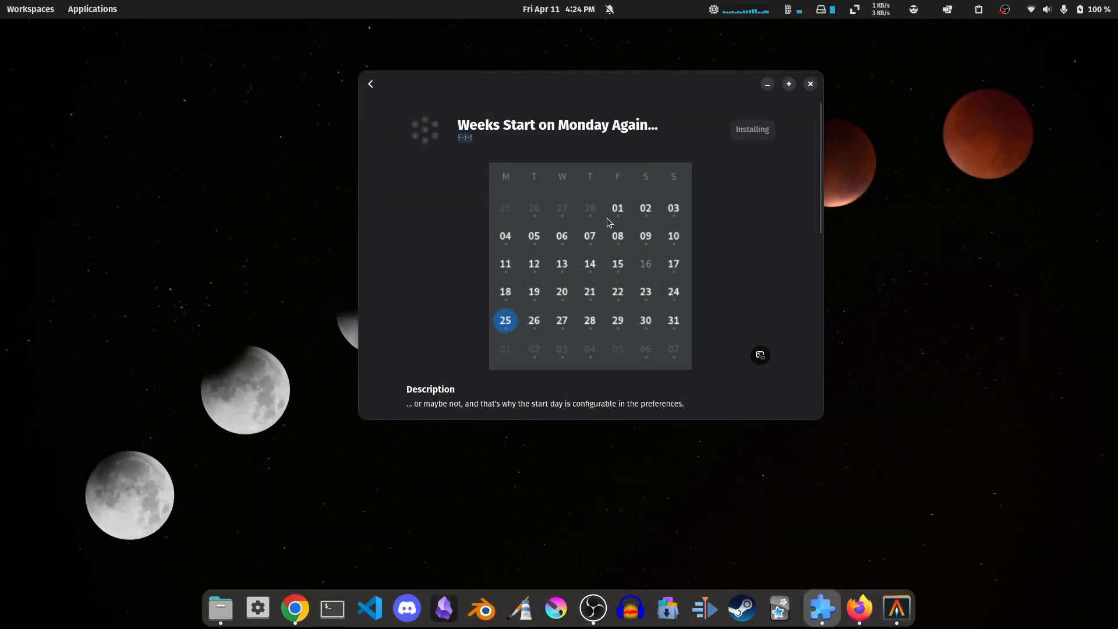
click(560, 9)
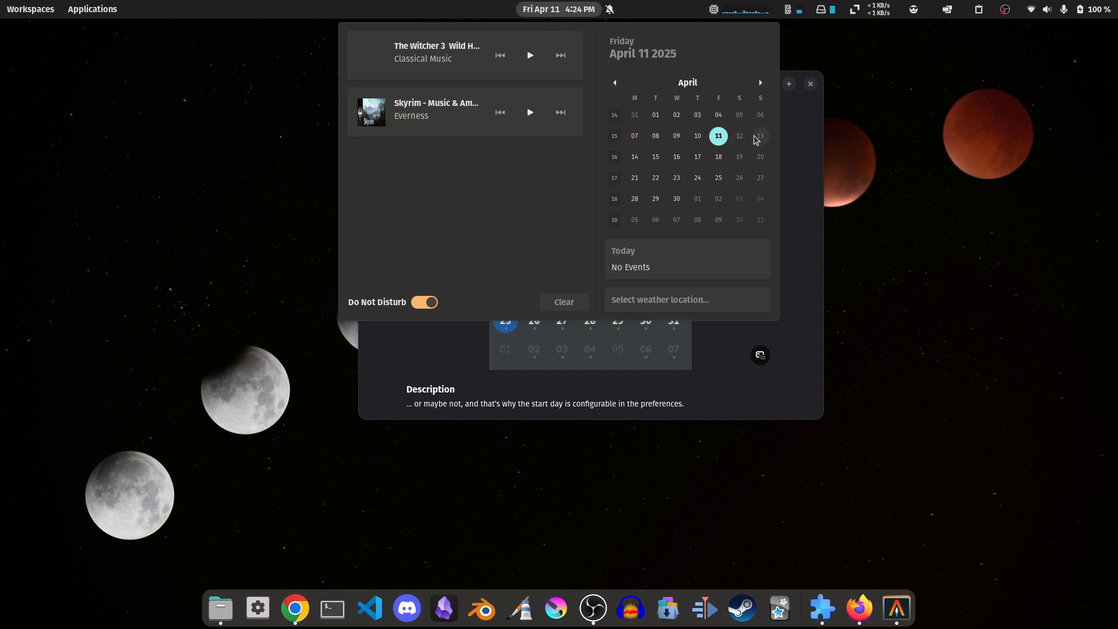
click(807, 192)
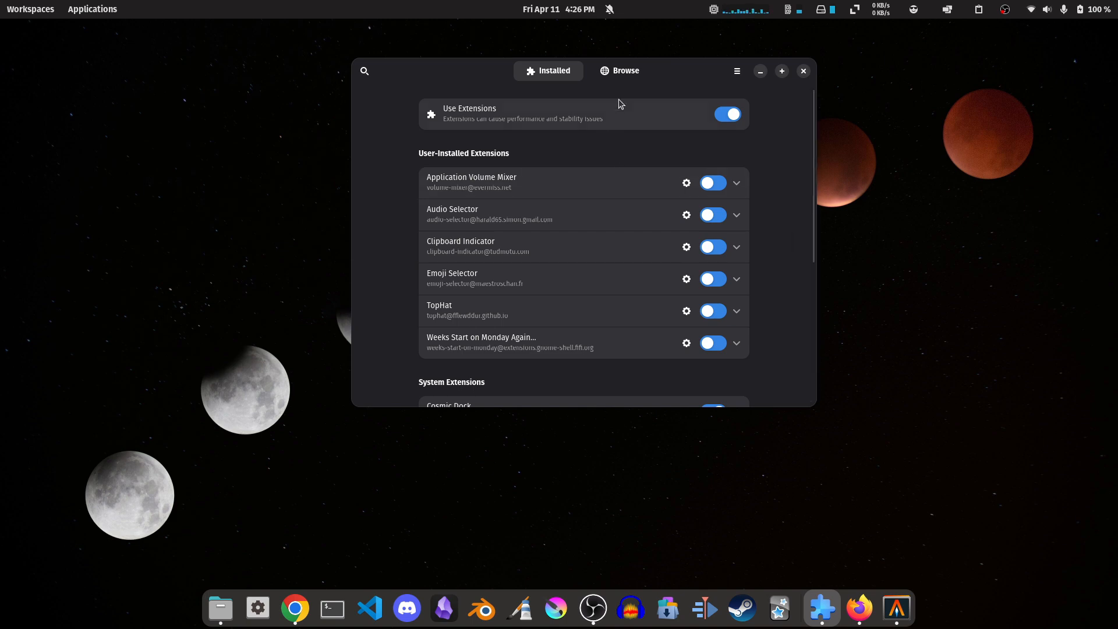
Return to browsing extensions and clear the previous search term.
click(622, 70)
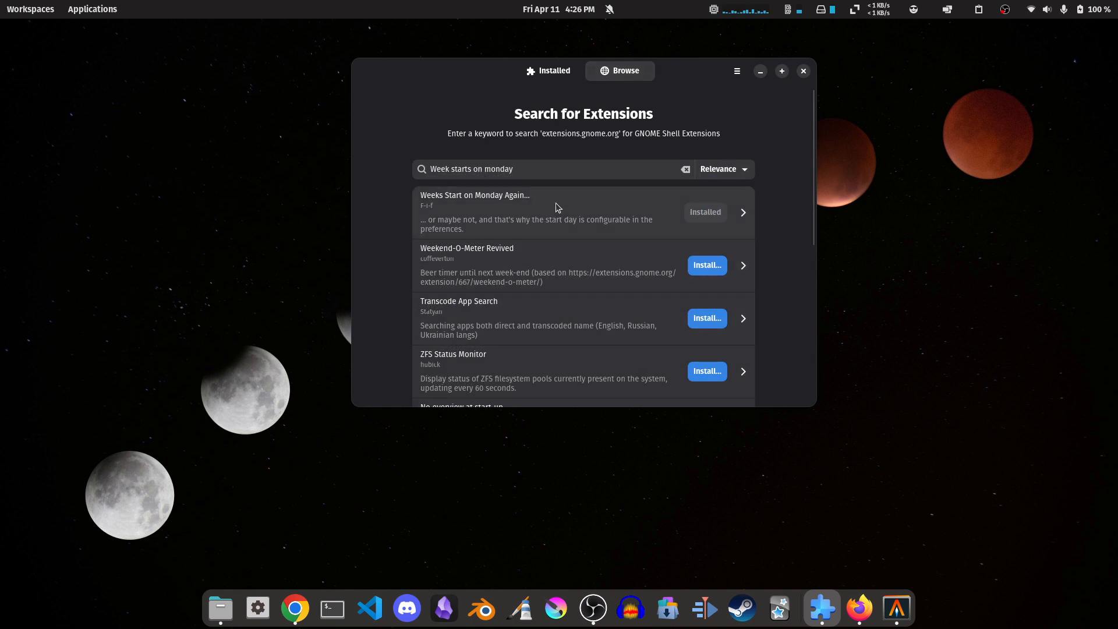
click(691, 169)
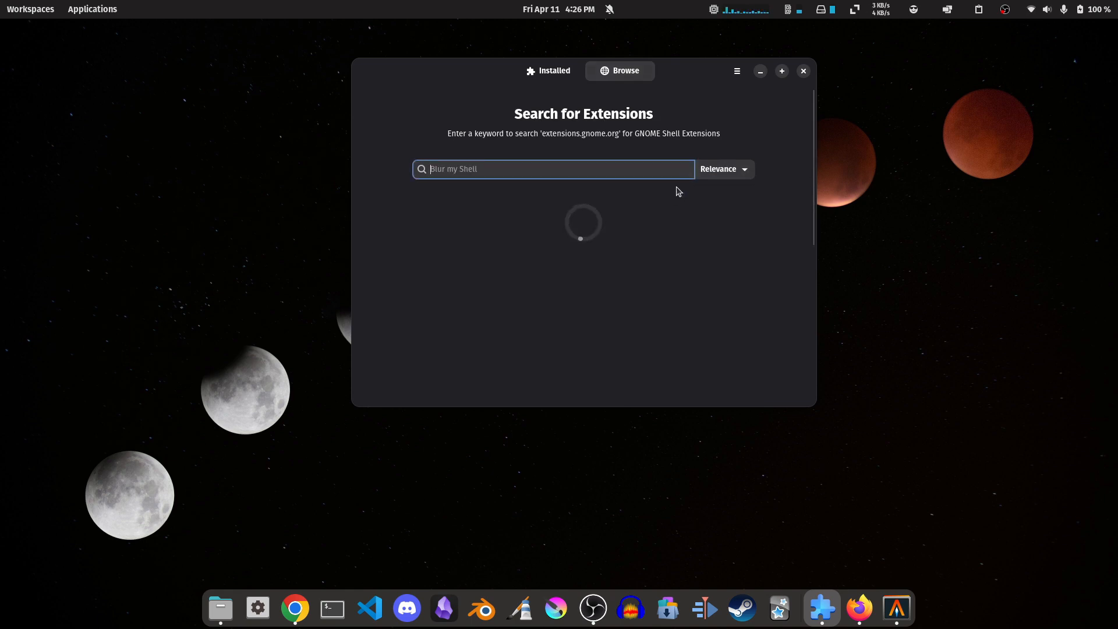